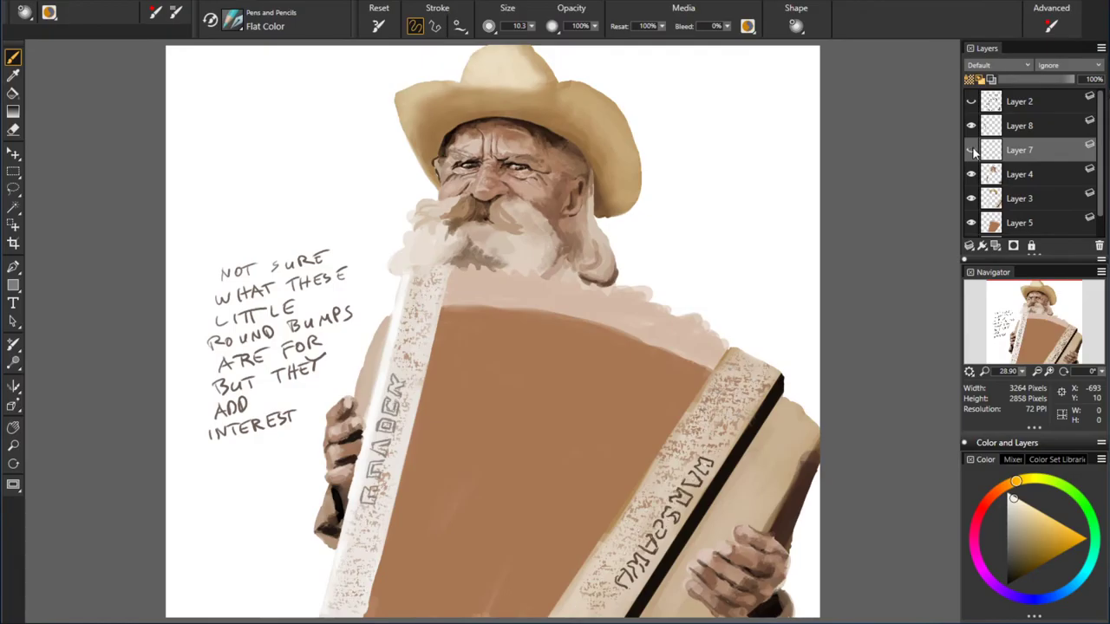
- Delete Layer 8 with the round-bumps note and add a new empty layer
left_click(994, 129)
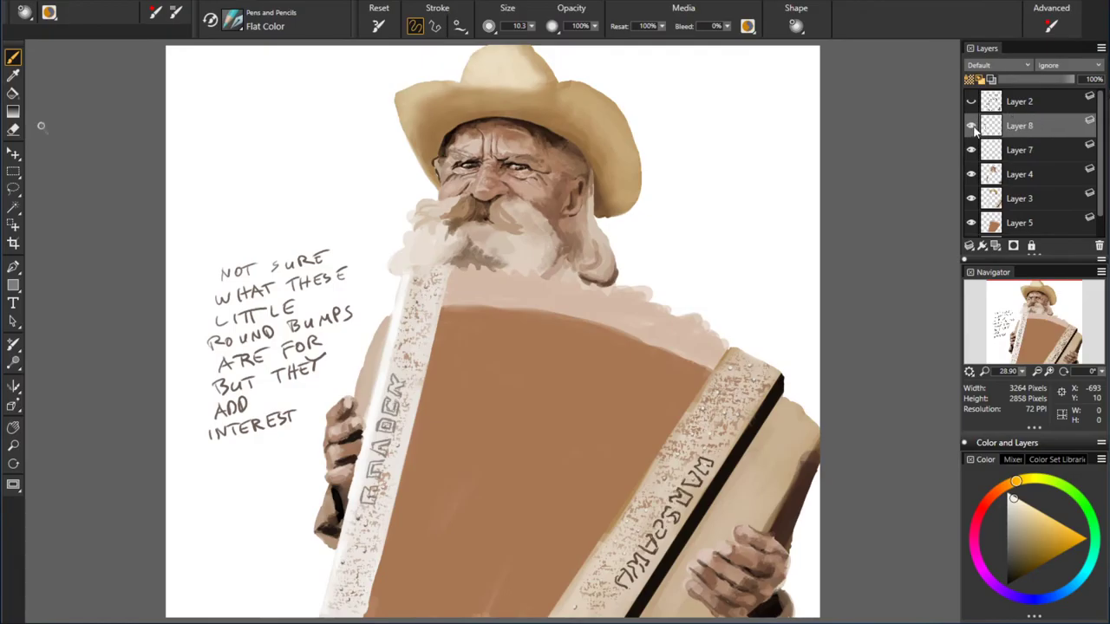
left_click(971, 126)
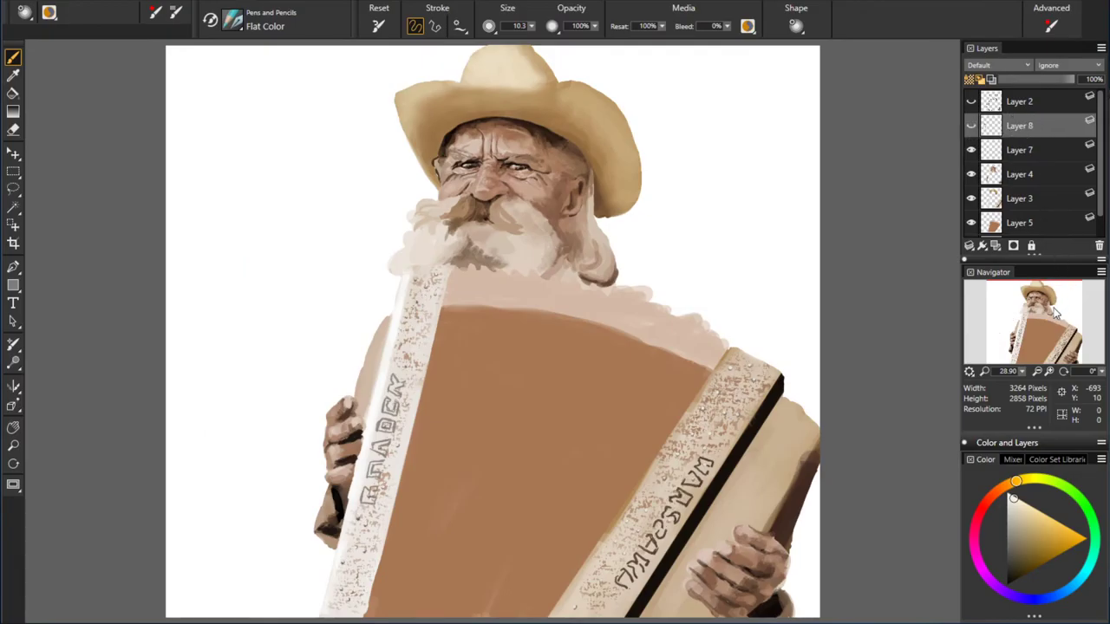
left_click(1098, 246)
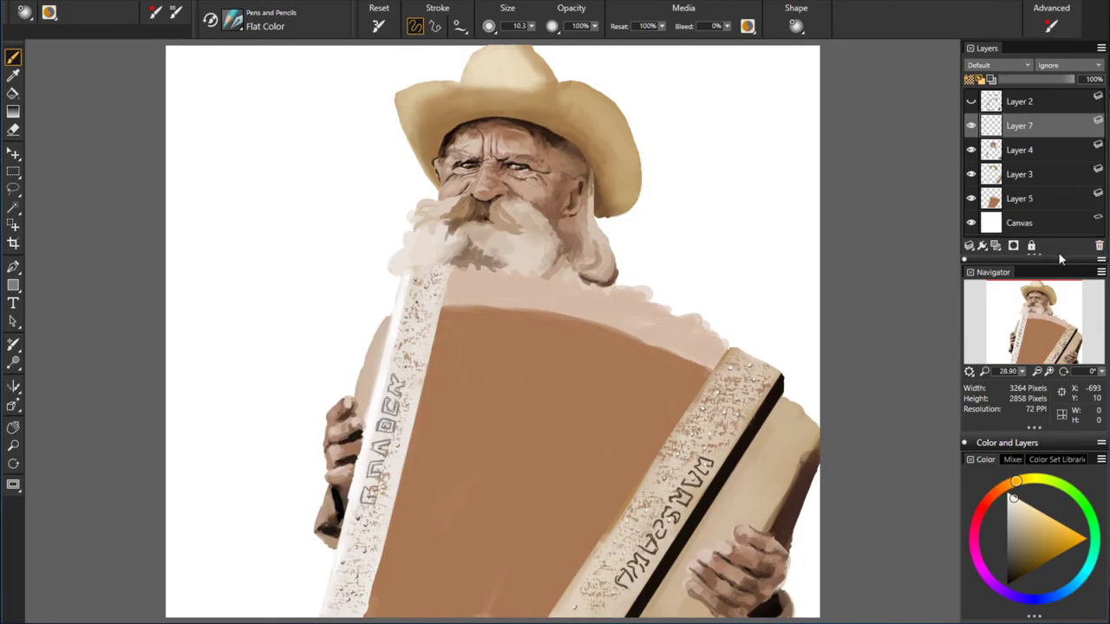
left_click(1000, 250)
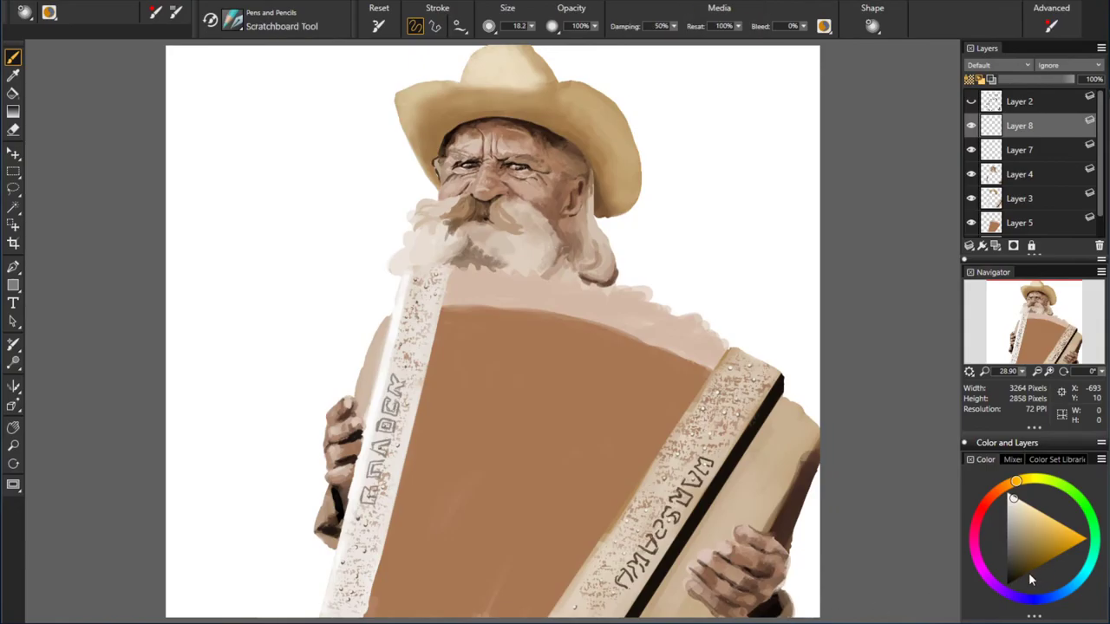
- In near-black, hand-letter 'TIME TO WORK ON THE' in the upper-left canvas
left_click(1012, 578)
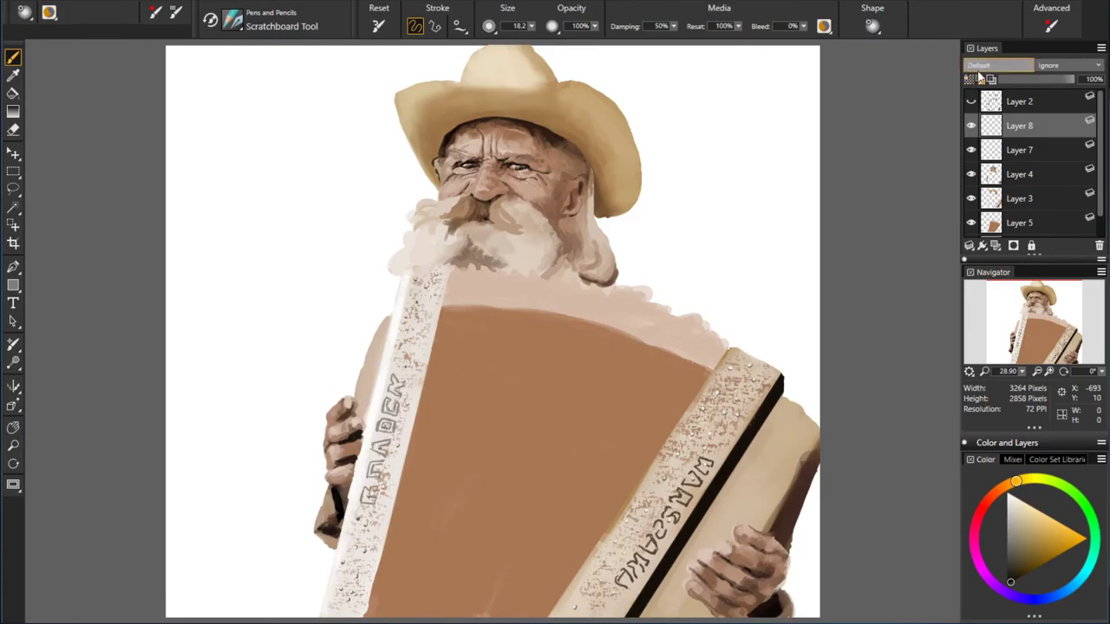
mouse_move(205, 127)
left_mouse_down()
mouse_move(206, 149)
mouse_move(221, 122)
mouse_move(221, 146)
mouse_move(243, 122)
mouse_move(251, 131)
left_mouse_up()
mouse_move(258, 115)
left_mouse_down()
mouse_move(260, 135)
mouse_move(273, 111)
left_mouse_up()
left_click_drag(259, 134, 308, 101)
mouse_move(188, 170)
left_mouse_down()
mouse_move(195, 187)
mouse_move(245, 151)
mouse_move(257, 164)
left_mouse_up()
mouse_move(260, 166)
left_mouse_down()
mouse_move(264, 147)
mouse_move(336, 122)
mouse_move(347, 132)
left_mouse_up()
mouse_move(183, 208)
left_mouse_down()
mouse_move(201, 205)
mouse_move(191, 222)
mouse_move(224, 207)
left_mouse_up()
mouse_move(223, 196)
left_mouse_down()
mouse_move(224, 216)
mouse_move(248, 184)
left_mouse_up()
left_click_drag(233, 201, 252, 204)
- Letter 'ACCORDION AIR STRUCTURE' below it and reveal the black line-art layer
mouse_move(184, 246)
left_mouse_down()
mouse_move(177, 267)
mouse_move(192, 265)
left_mouse_up()
mouse_move(180, 259)
left_mouse_down()
mouse_move(222, 254)
mouse_move(234, 227)
mouse_move(263, 224)
left_mouse_up()
mouse_move(265, 203)
left_mouse_down()
mouse_move(267, 222)
mouse_move(288, 220)
mouse_move(298, 197)
mouse_move(334, 180)
left_mouse_up()
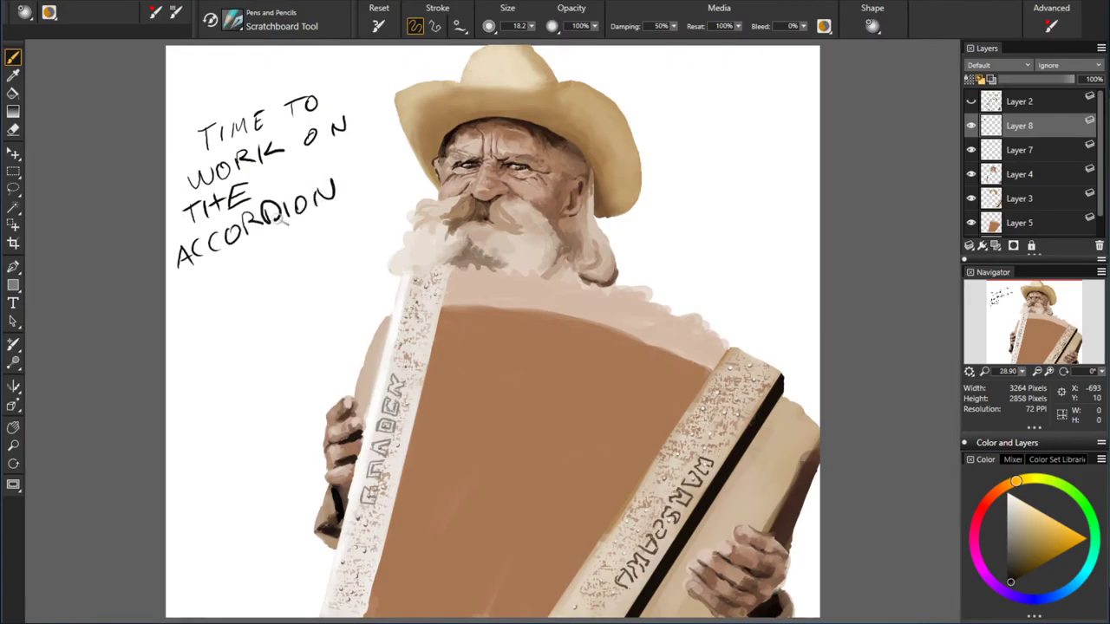
mouse_move(186, 289)
left_mouse_down()
mouse_move(187, 308)
mouse_move(222, 286)
left_mouse_up()
left_click_drag(217, 265, 254, 281)
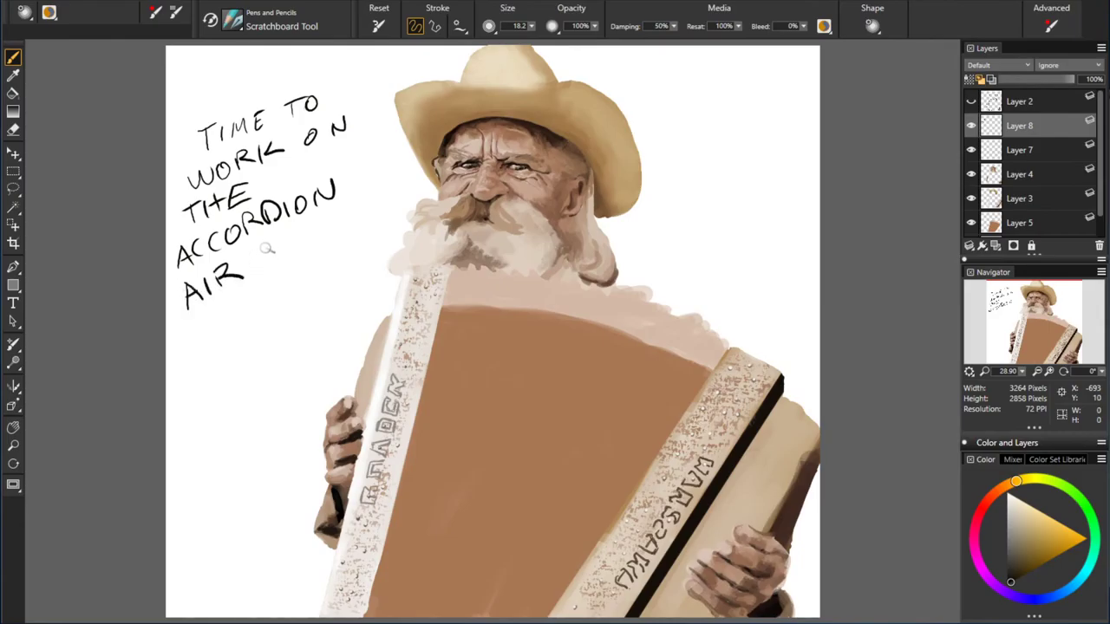
mouse_move(274, 243)
left_mouse_down()
mouse_move(262, 259)
mouse_move(298, 236)
left_mouse_up()
mouse_move(286, 241)
left_mouse_down()
mouse_move(288, 264)
mouse_move(303, 236)
mouse_move(315, 250)
mouse_move(337, 222)
mouse_move(341, 234)
mouse_move(373, 204)
mouse_move(397, 192)
mouse_move(407, 201)
left_mouse_up()
mouse_move(411, 186)
left_mouse_down()
mouse_move(422, 196)
mouse_move(421, 179)
left_mouse_up()
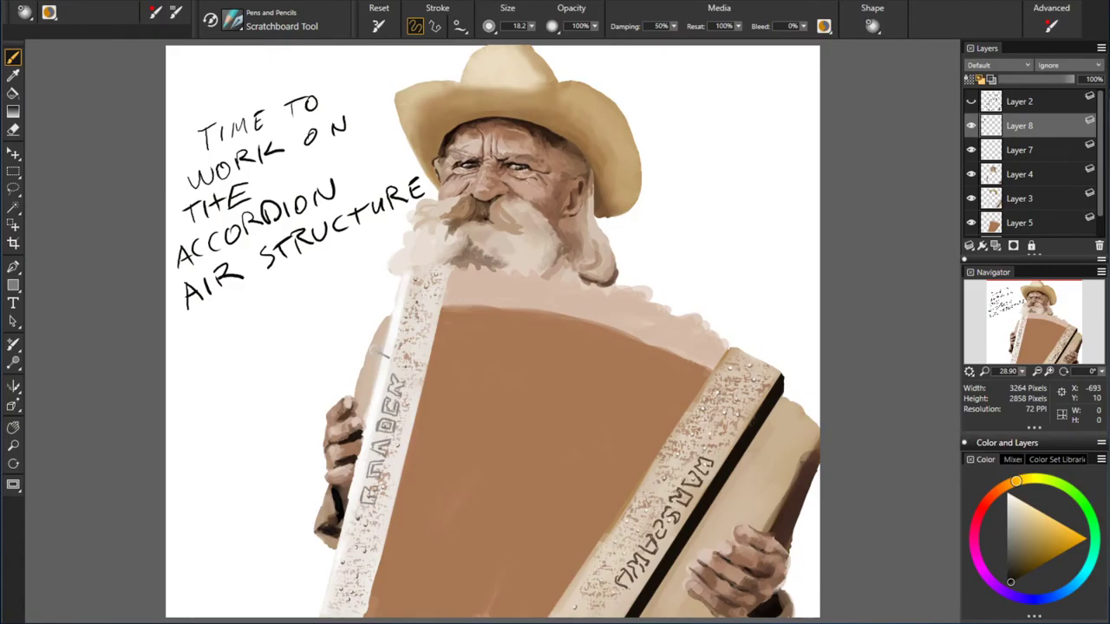
left_click(970, 102)
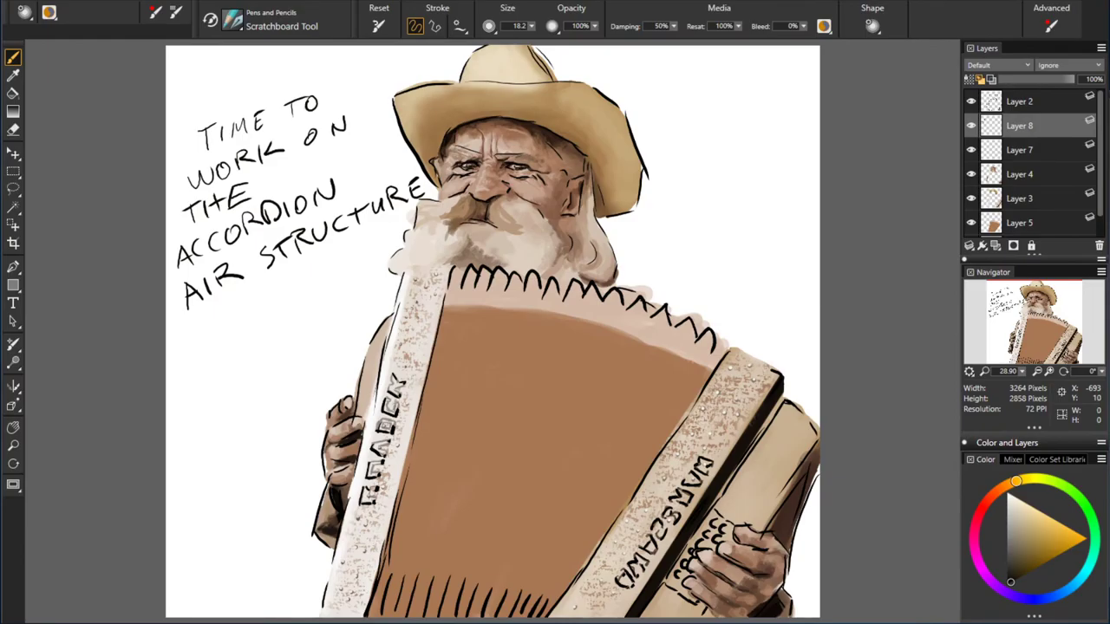
- Pick a mid-brown colour, pan down, and switch to the Flat Color brush
left_click(564, 433, "alt")
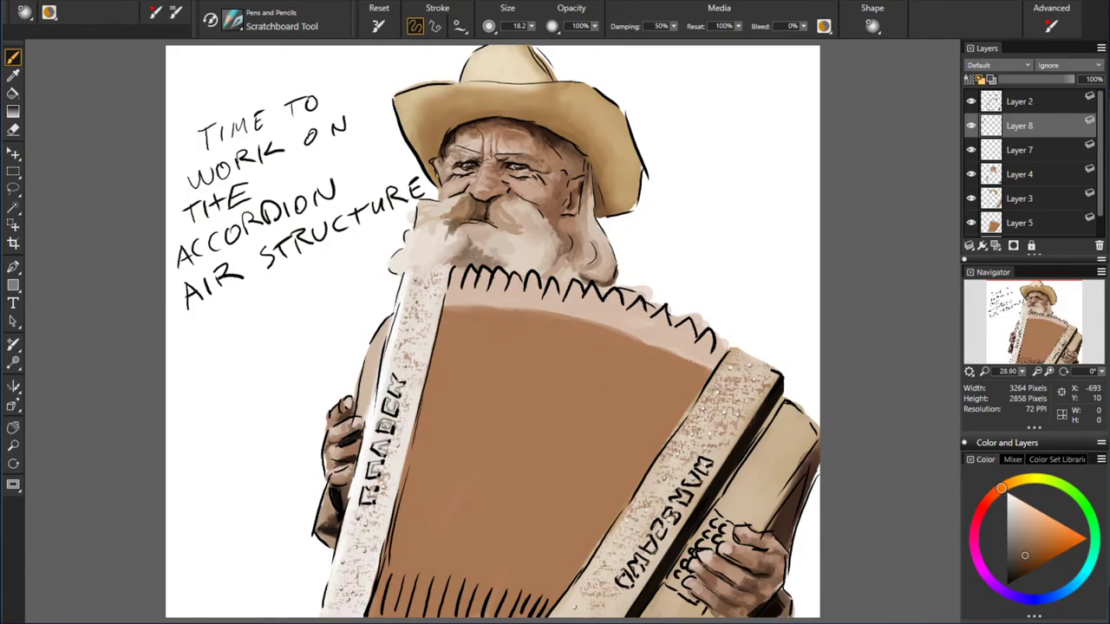
left_click_drag(1040, 343, 1040, 346)
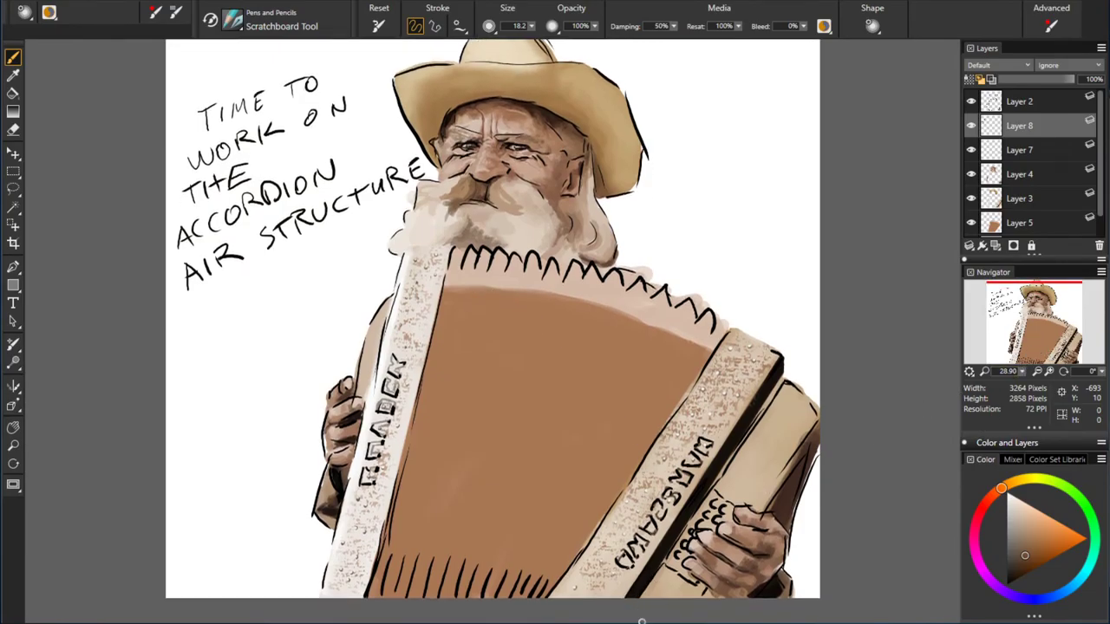
key("b")
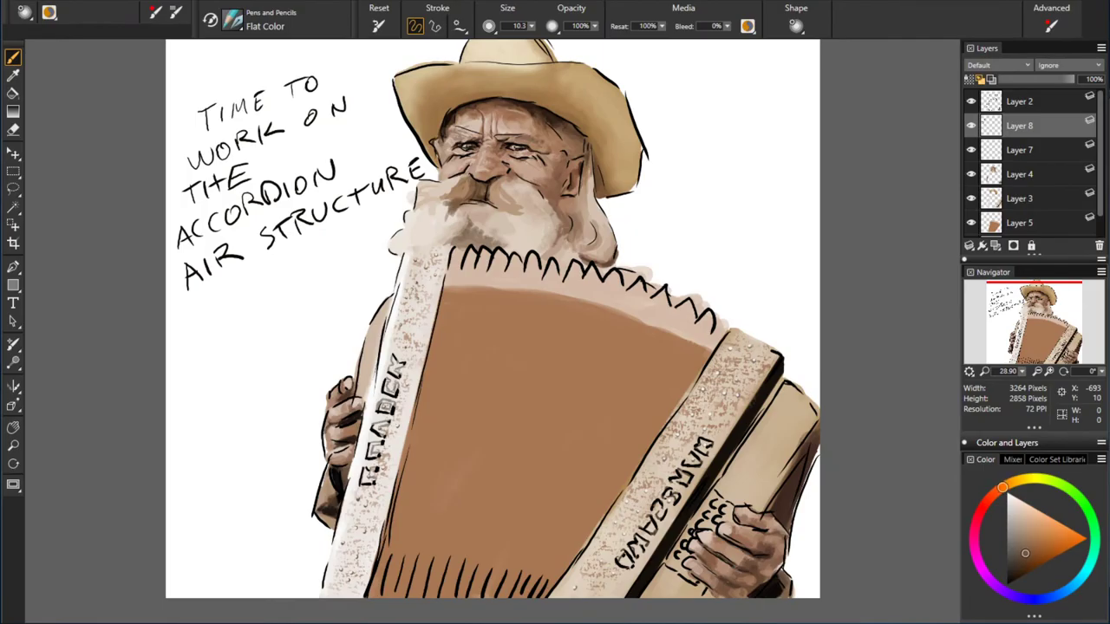
- Select and show Layer 7, then add a new layer above it
left_click(972, 125)
left_click(971, 125)
left_click(1004, 152)
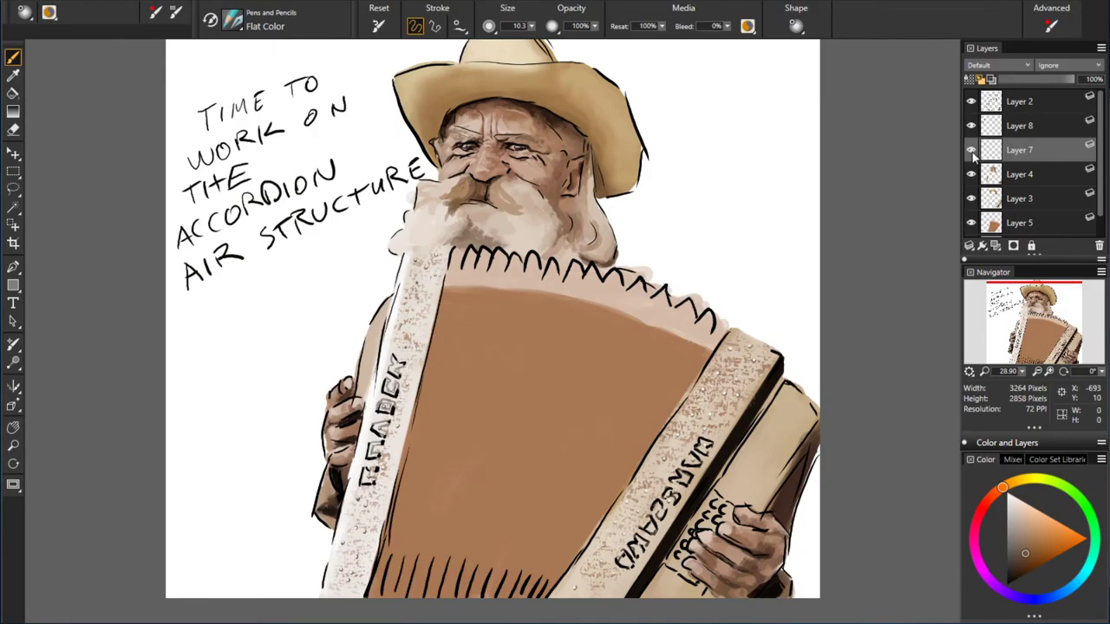
left_click(971, 151)
left_click(994, 247)
- Rename the new layer 'accordion 1' and set strokes to straight lines
double_click(1020, 152)
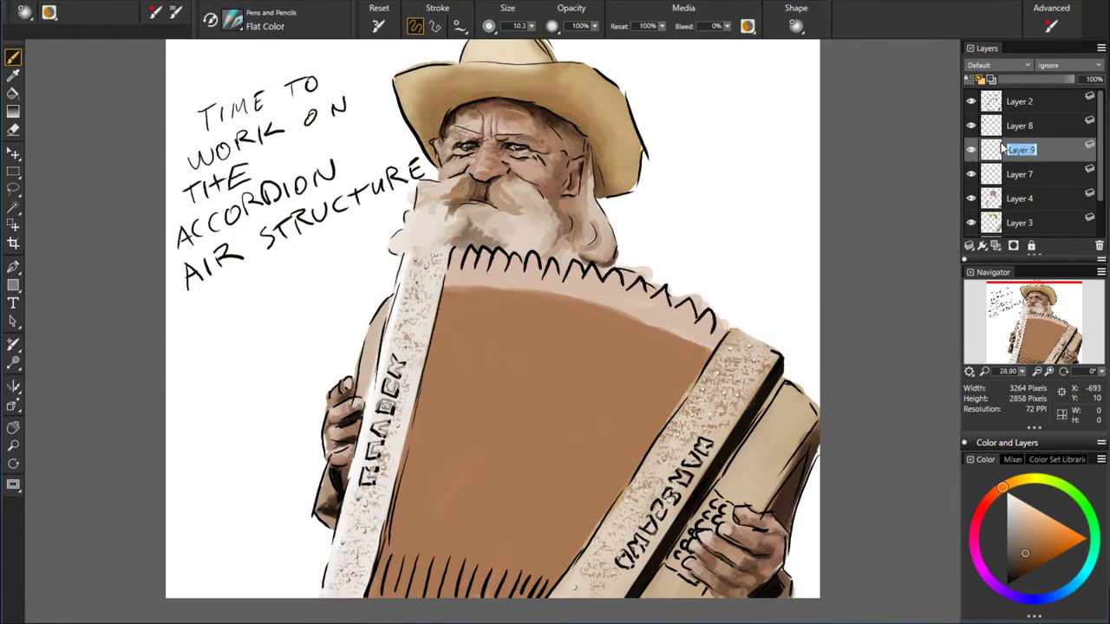
key("BackSpace")
type("dio")
type("n 1")
key("Return")
left_click(434, 27)
- At brush size about 15.5, paint the first dark-brown vertical folds on the left bellows
left_click_drag(519, 276, 523, 276)
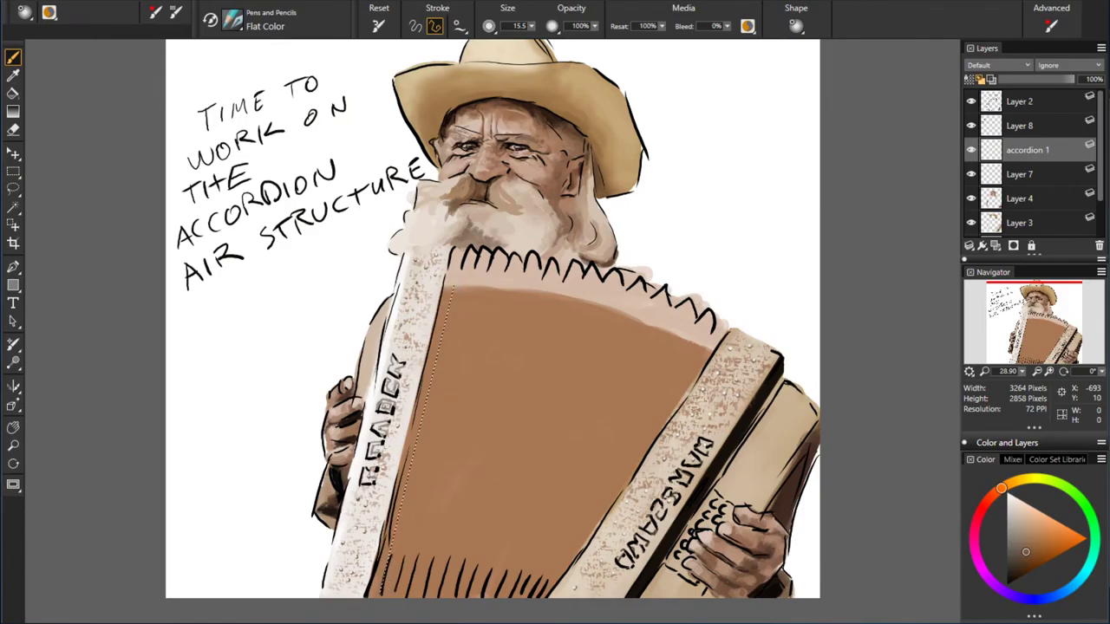
left_click(380, 584, "shift")
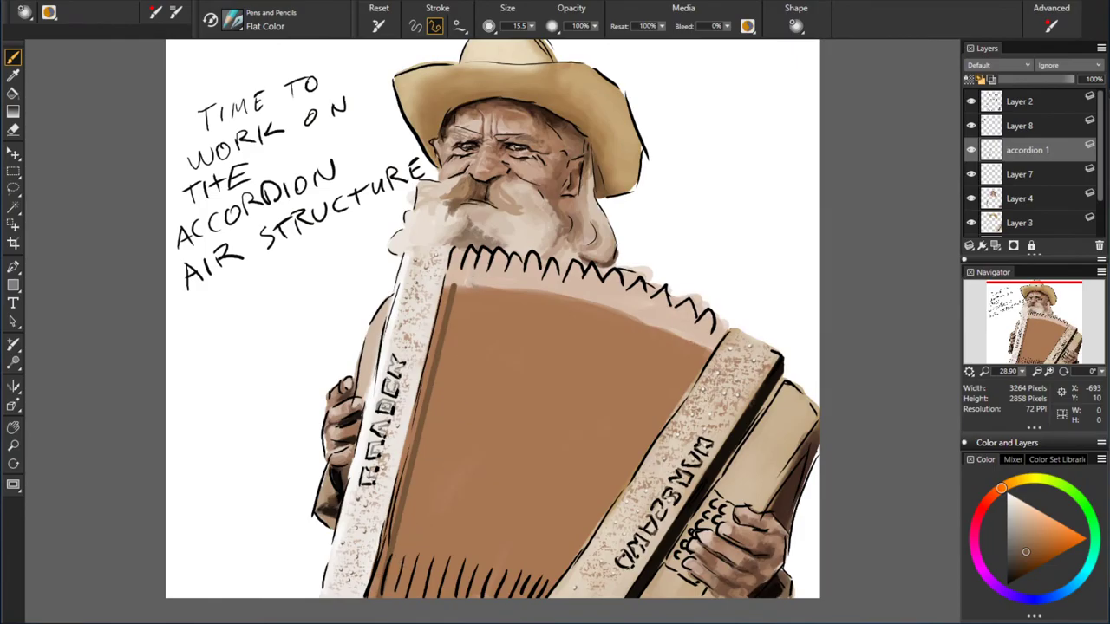
mouse_move(469, 279)
left_mouse_down()
mouse_move(392, 596)
mouse_move(403, 597)
left_mouse_up()
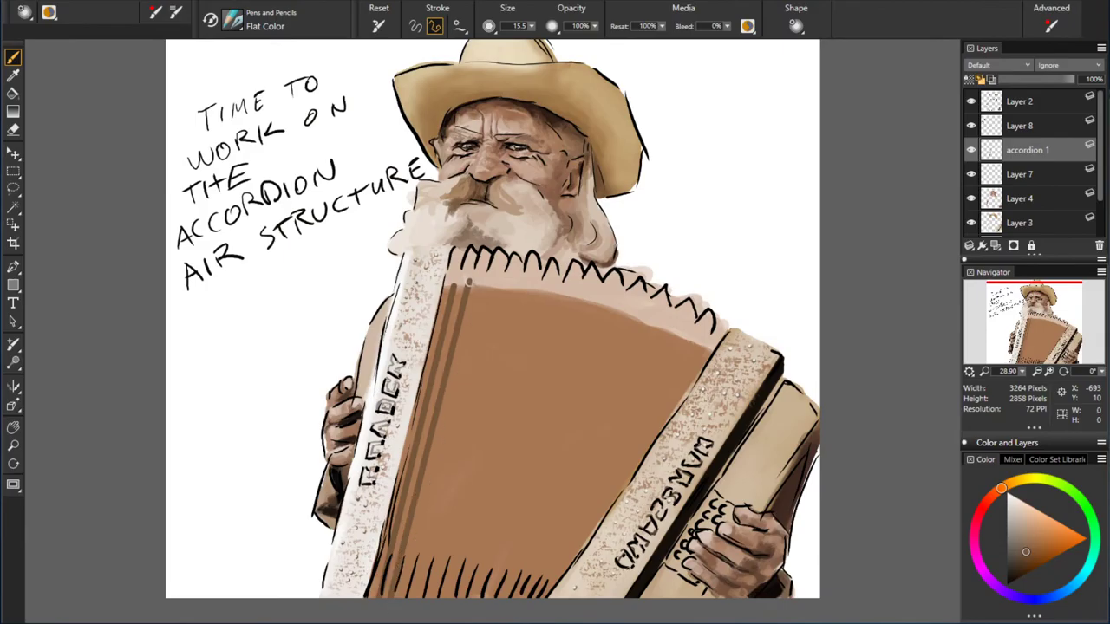
left_click(1025, 556)
left_click_drag(467, 282, 391, 598)
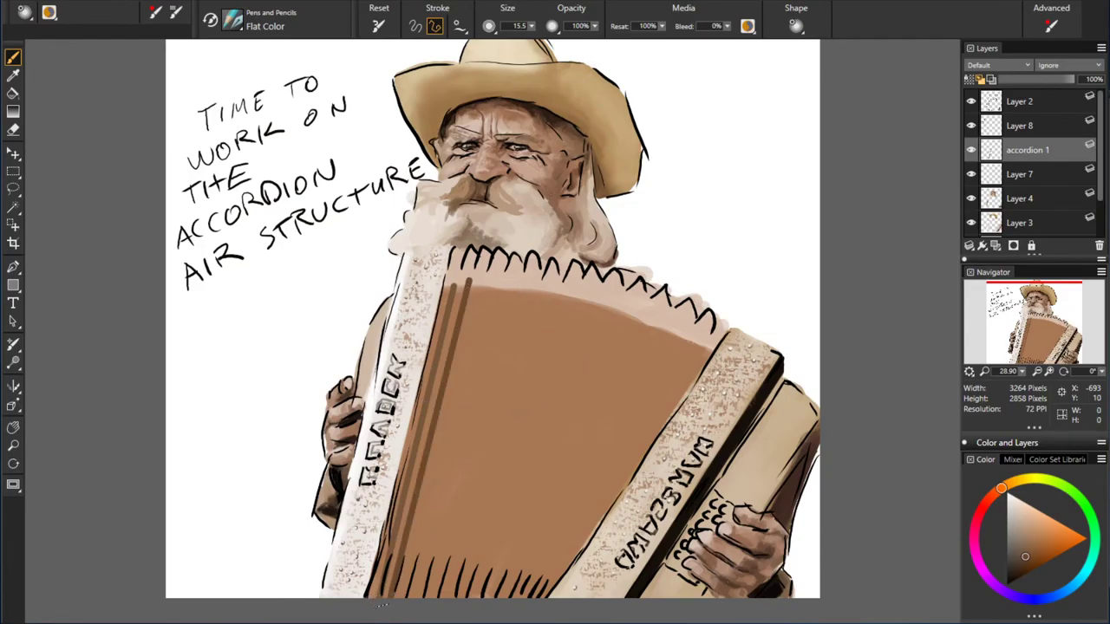
left_click_drag(459, 279, 377, 606)
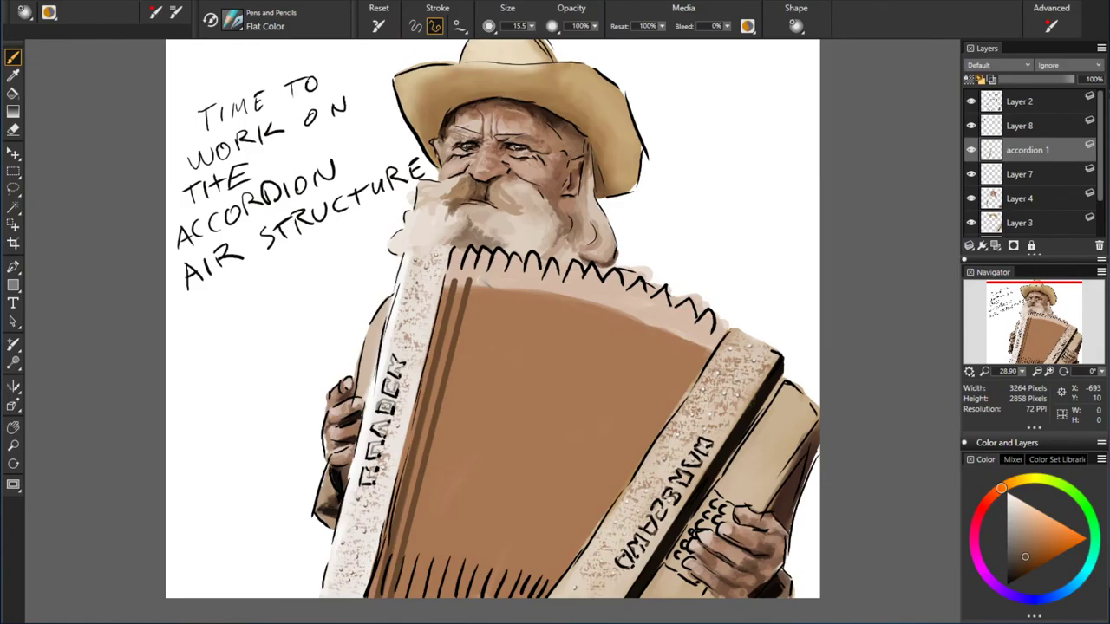
- Add two more straight fold stripes, resizing the brush to 17.6
left_click(482, 280)
left_click(403, 599)
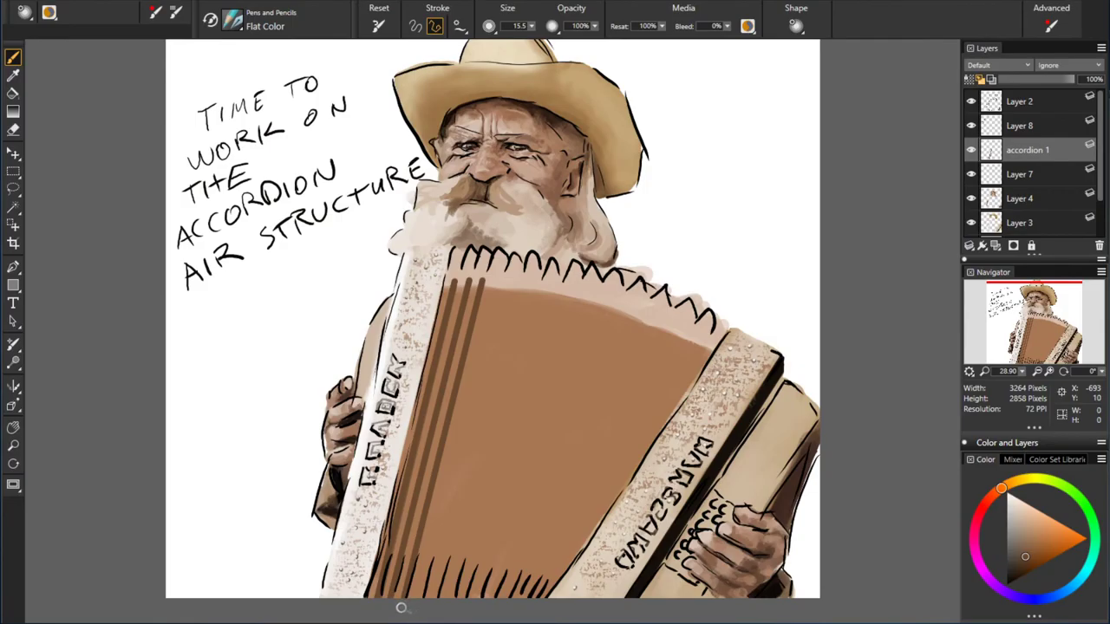
key("bracketleft")
key("bracketleft")
key("bracketleft")
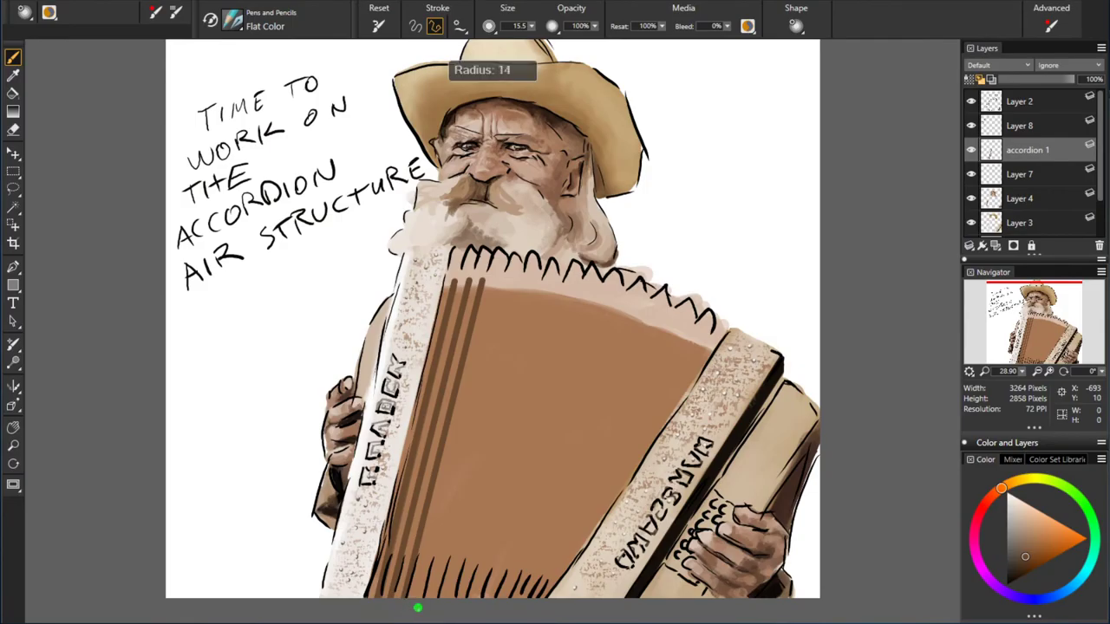
key("bracketright")
key("bracketright")
key("bracketright")
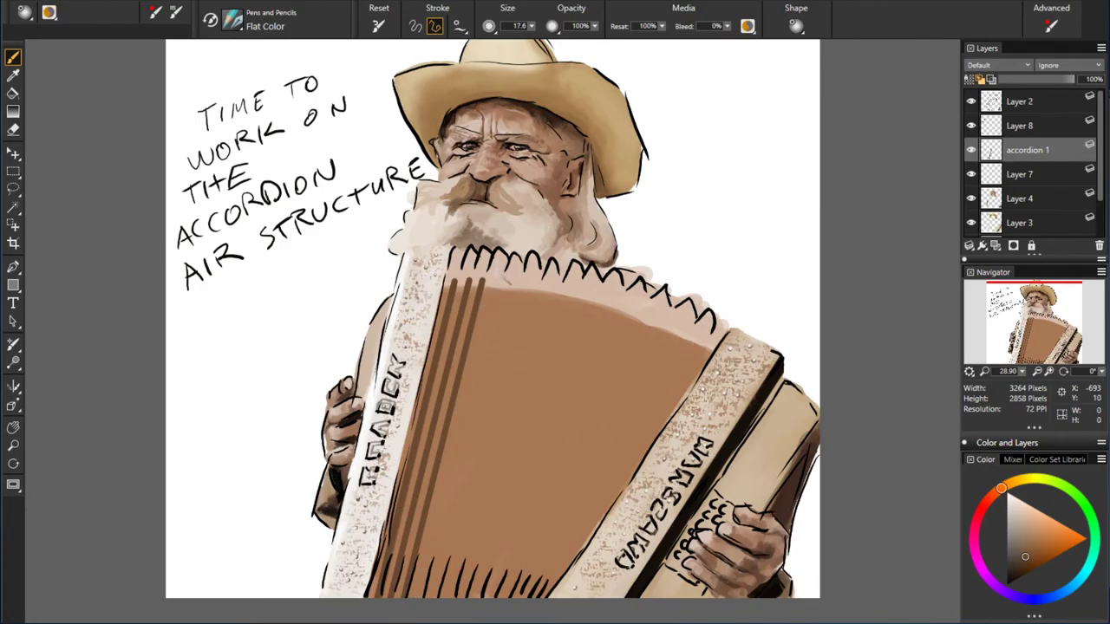
left_click_drag(501, 279, 420, 598)
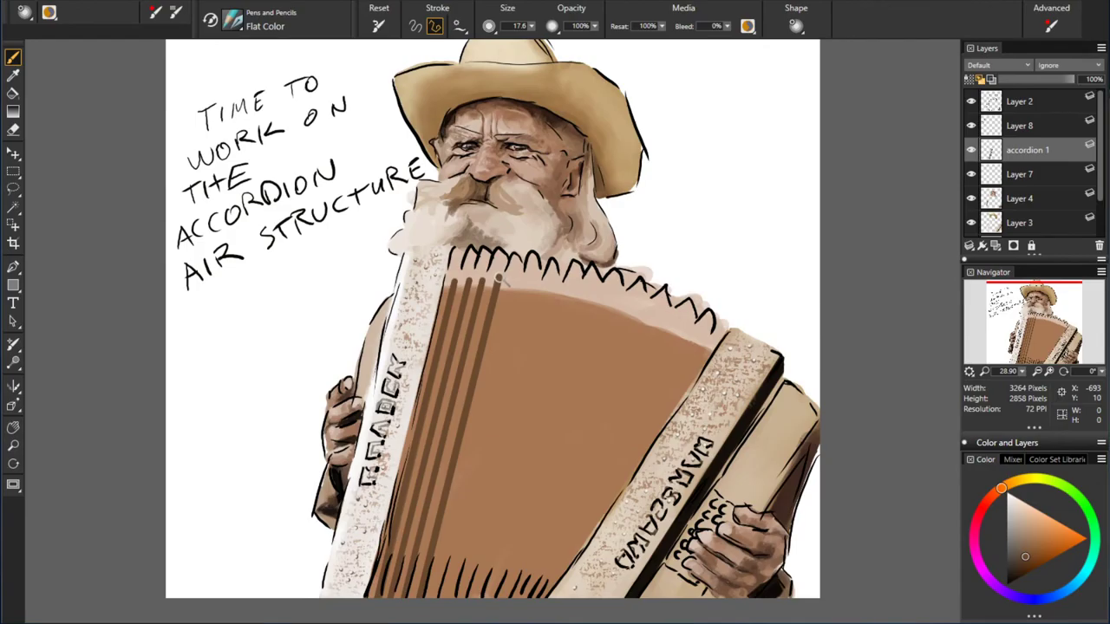
- Paint three more straight brown stripes down the bellows, enlarging the brush to 21.0
left_click_drag(501, 277, 507, 276)
left_click(518, 278)
left_click(433, 604, "shift")
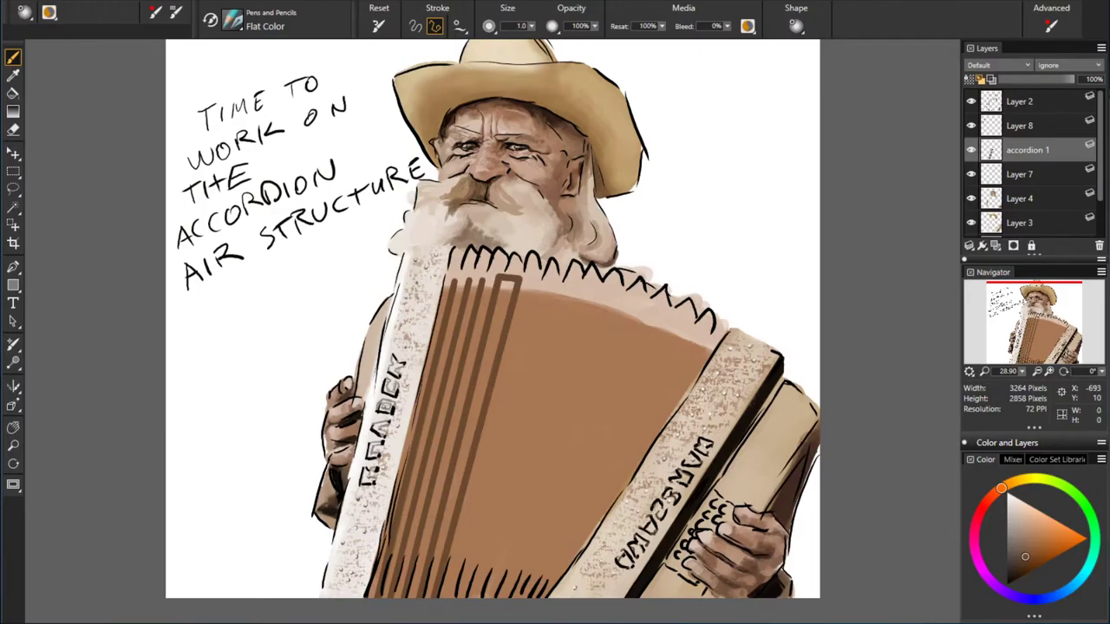
key("bracketright")
left_click(538, 277, "shift")
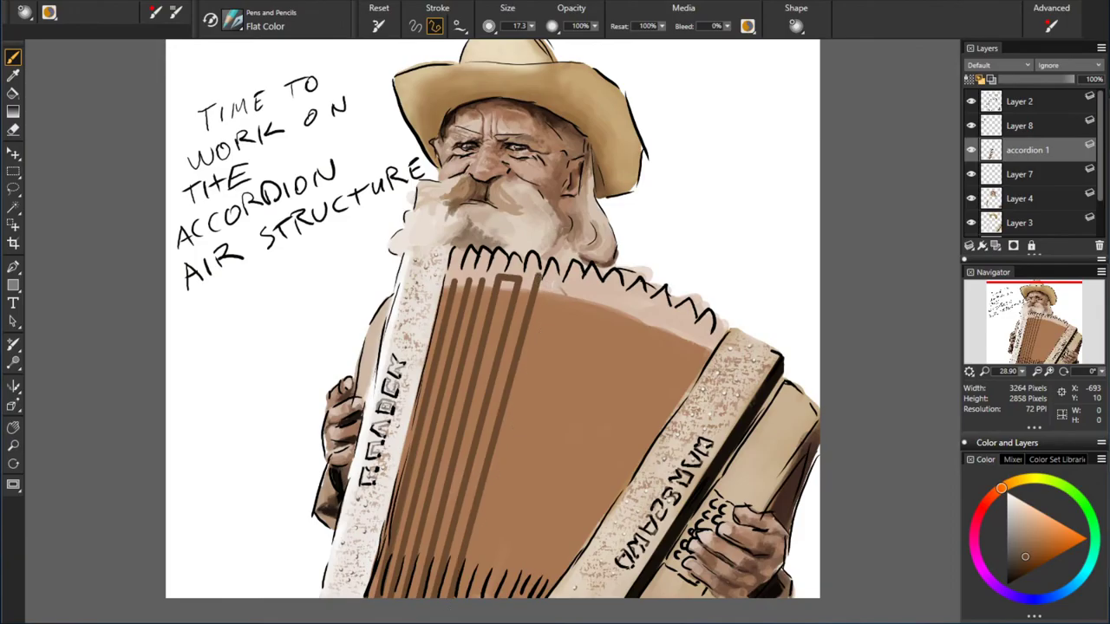
key("bracketright")
left_click(555, 282)
left_click(462, 605, "shift")
- Lay further wide dark-brown folds from the bellows top to bottom
key("bracketright")
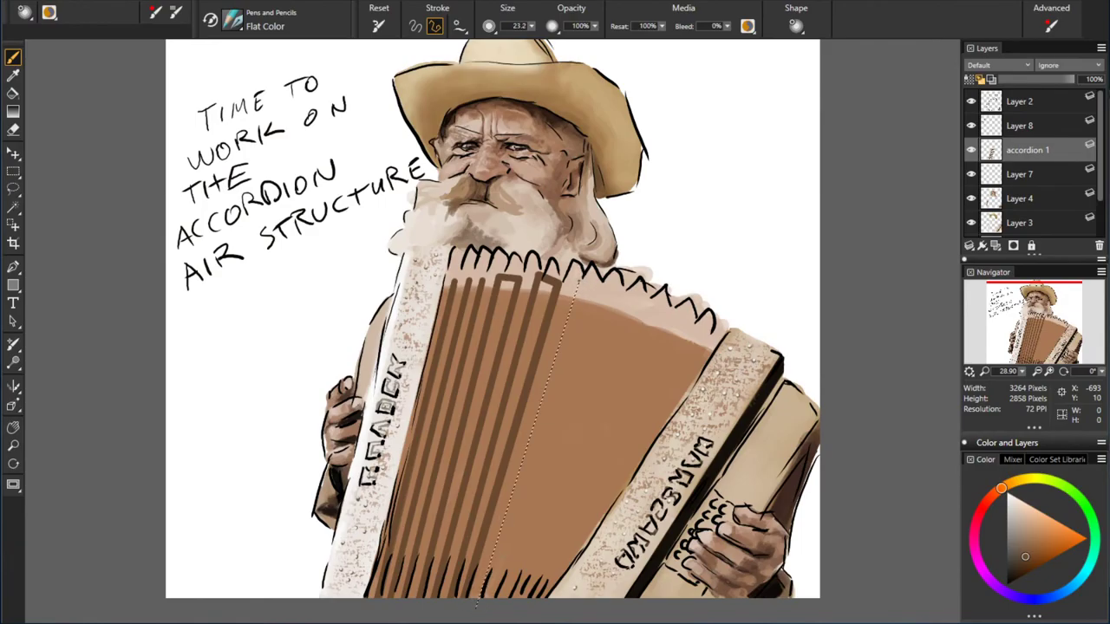
left_click(579, 278, "shift")
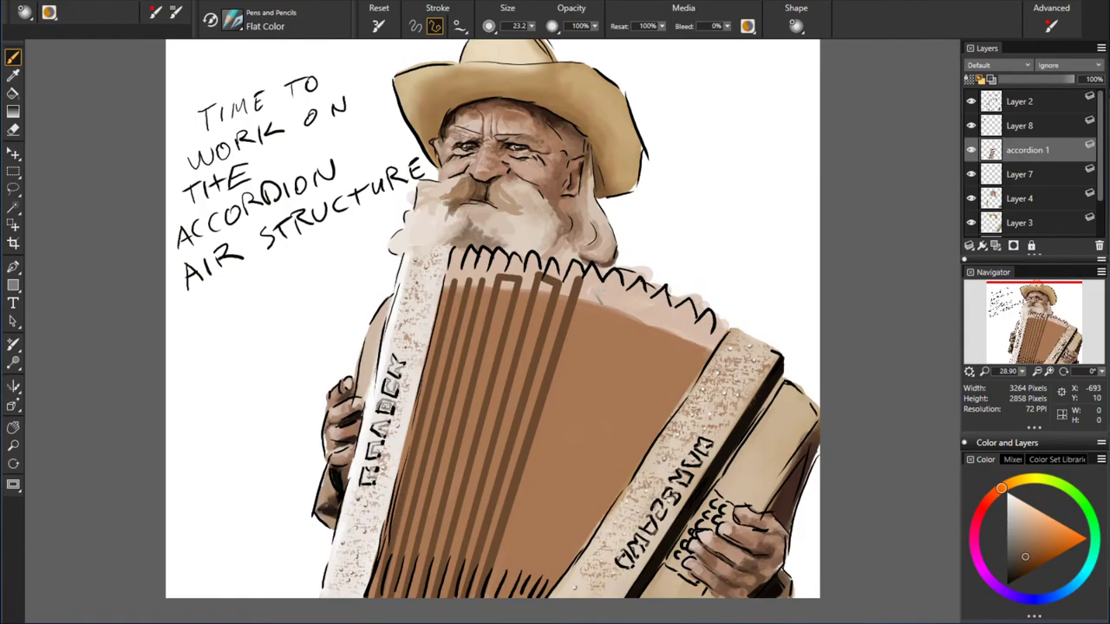
key("bracketright")
left_click(590, 284)
left_click_drag(492, 593, 490, 601)
left_click(492, 600, "shift")
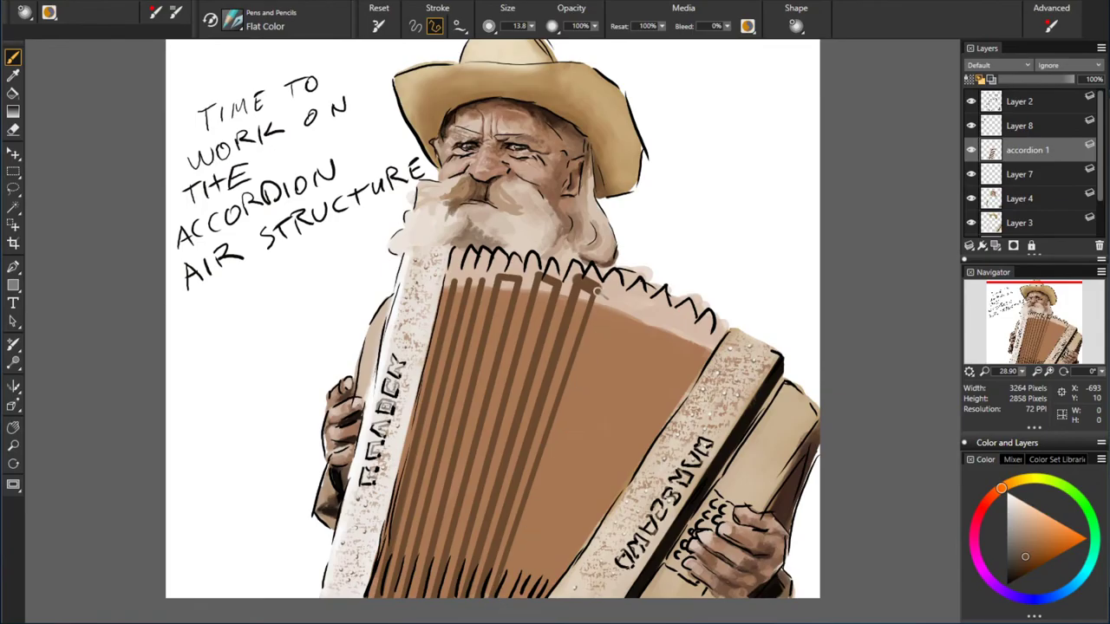
left_click(596, 293, "shift")
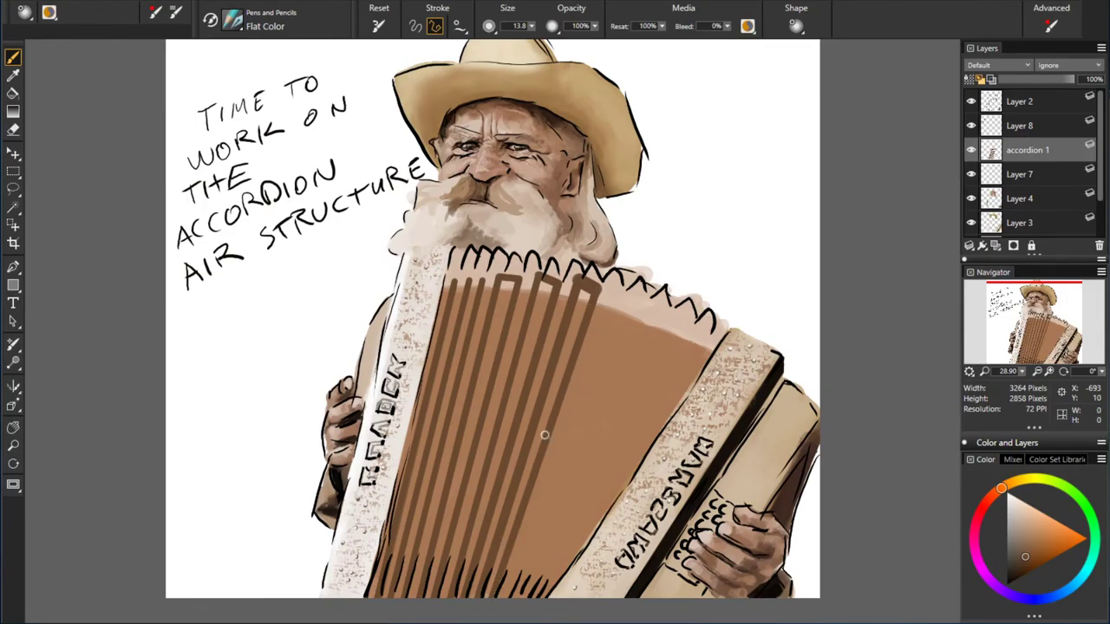
left_click(499, 609, "shift")
- Paint more straight folds down the bellows and darken the rightmost fold
left_click(611, 295, "shift")
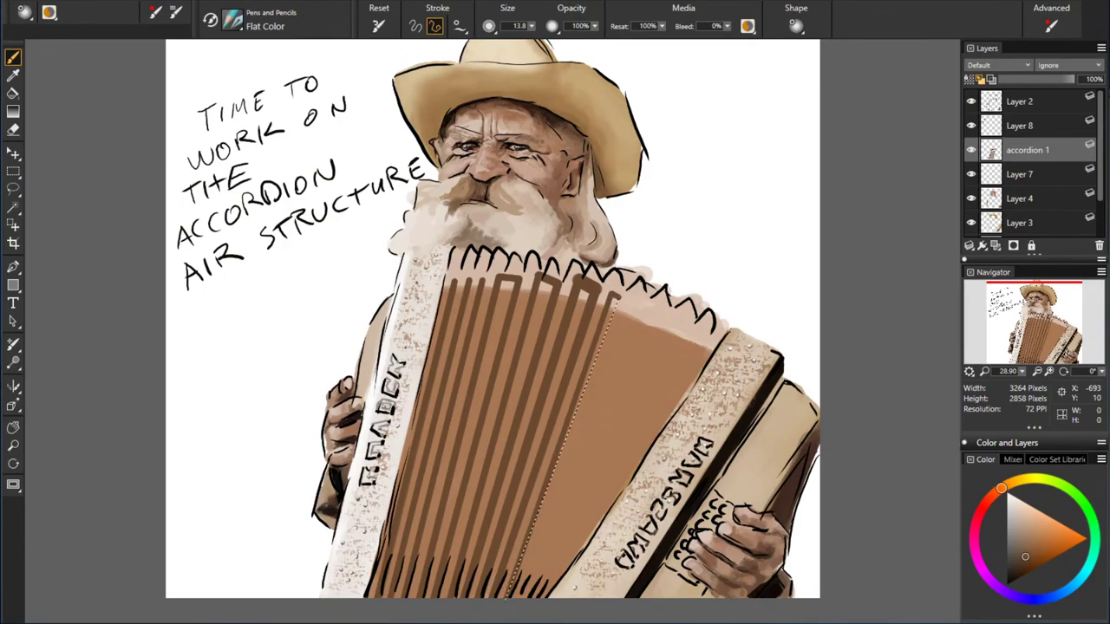
left_click(526, 555, "shift")
left_click(617, 297)
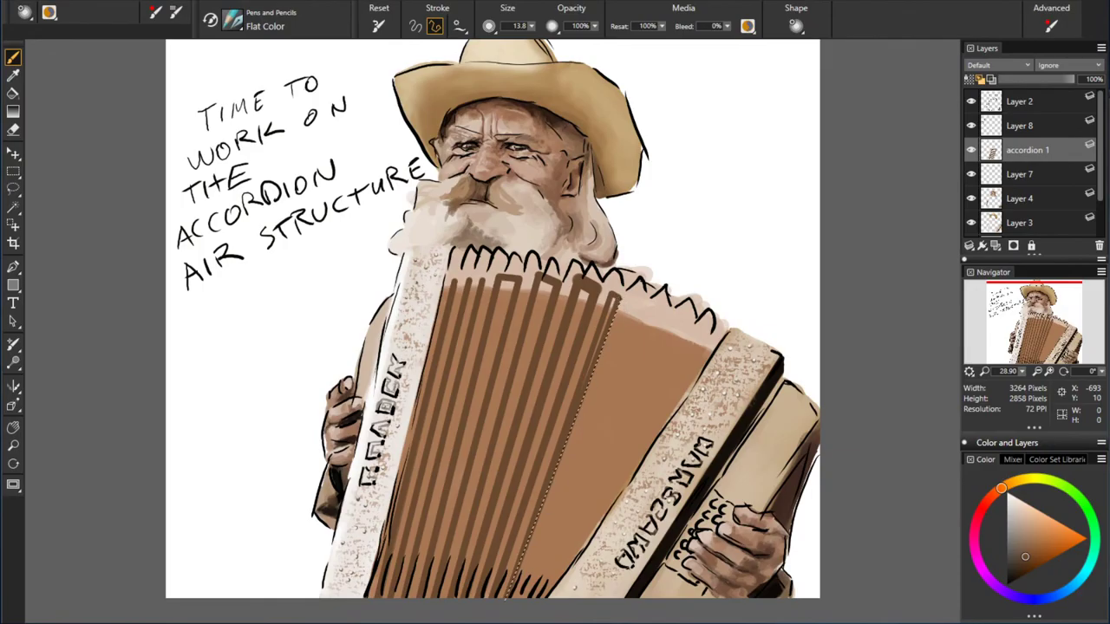
left_click(522, 555, "shift")
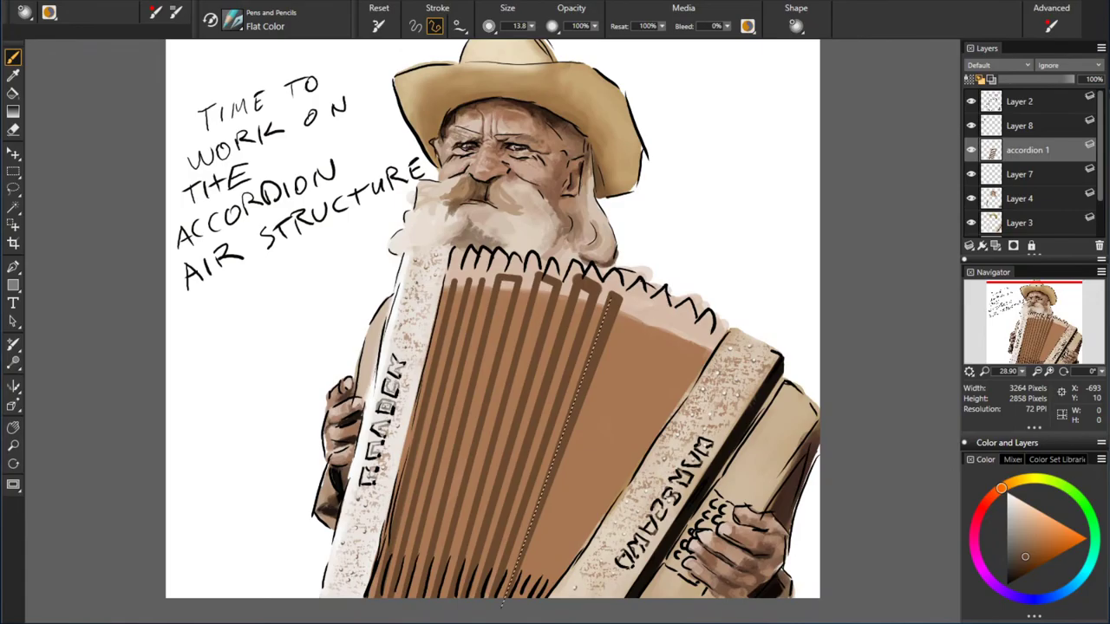
left_click(612, 297)
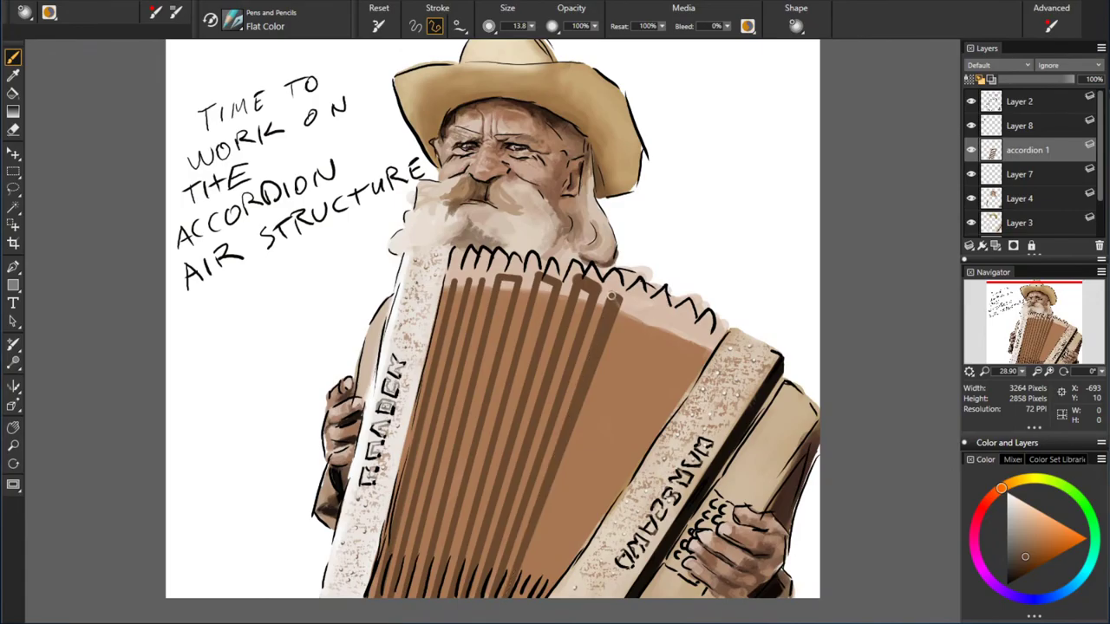
left_click(612, 296)
left_click_drag(600, 333, 517, 563)
left_click_drag(590, 298, 510, 564)
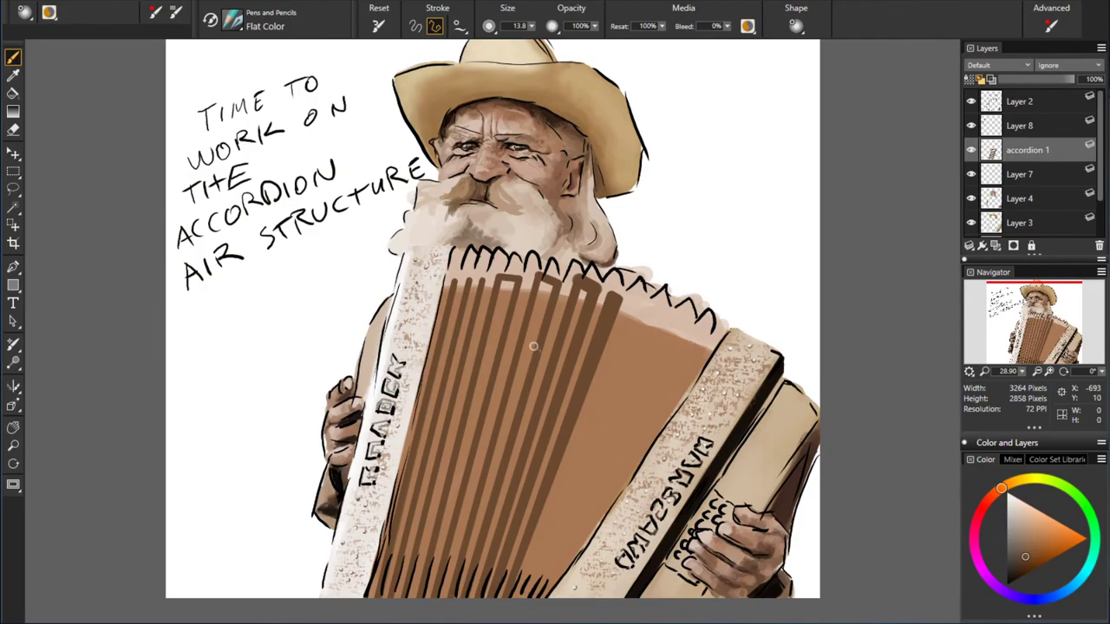
- Undo a bad diagonal stripe, repaint it, and add more diagonal stripes
left_click(551, 286, "shift")
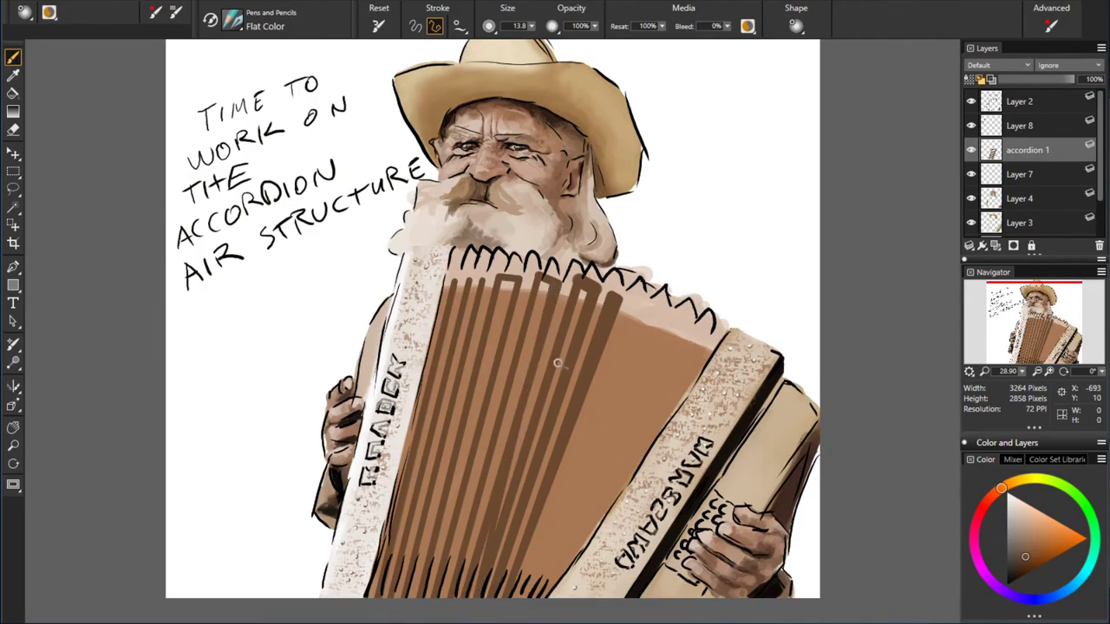
key("ctrl+z")
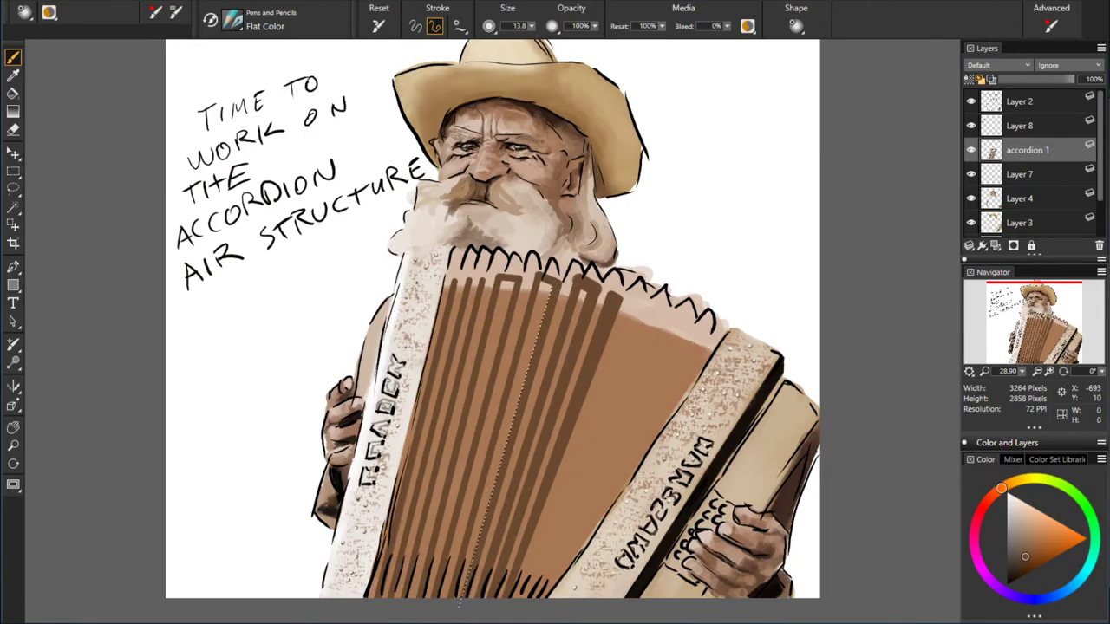
left_click(551, 286, "shift")
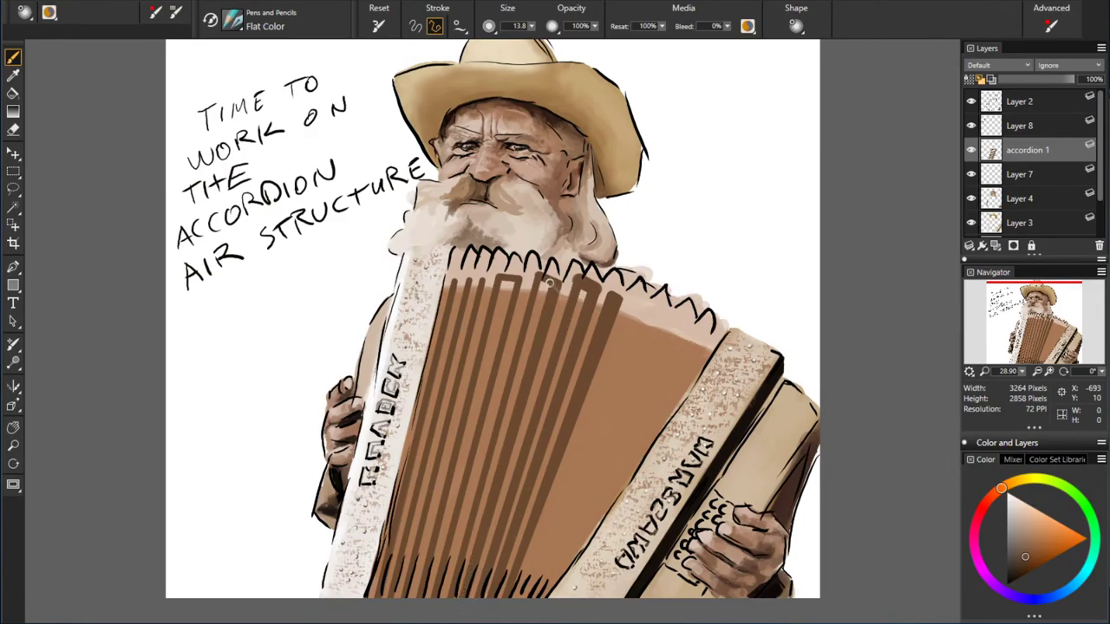
left_click(462, 601, "shift")
left_click(535, 279, "shift")
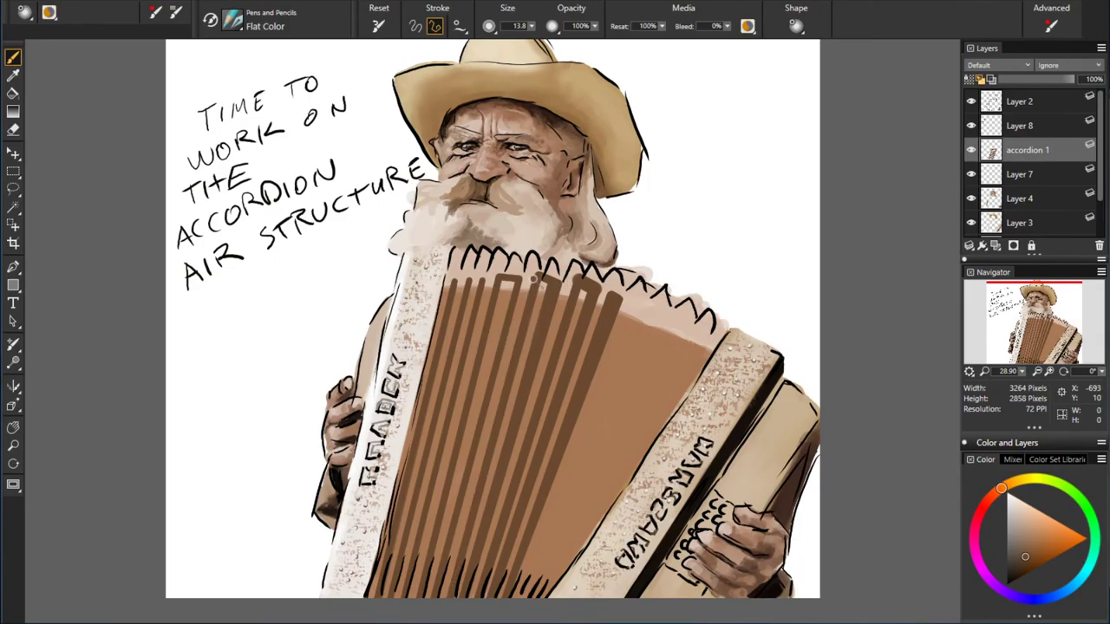
left_click(435, 597, "shift")
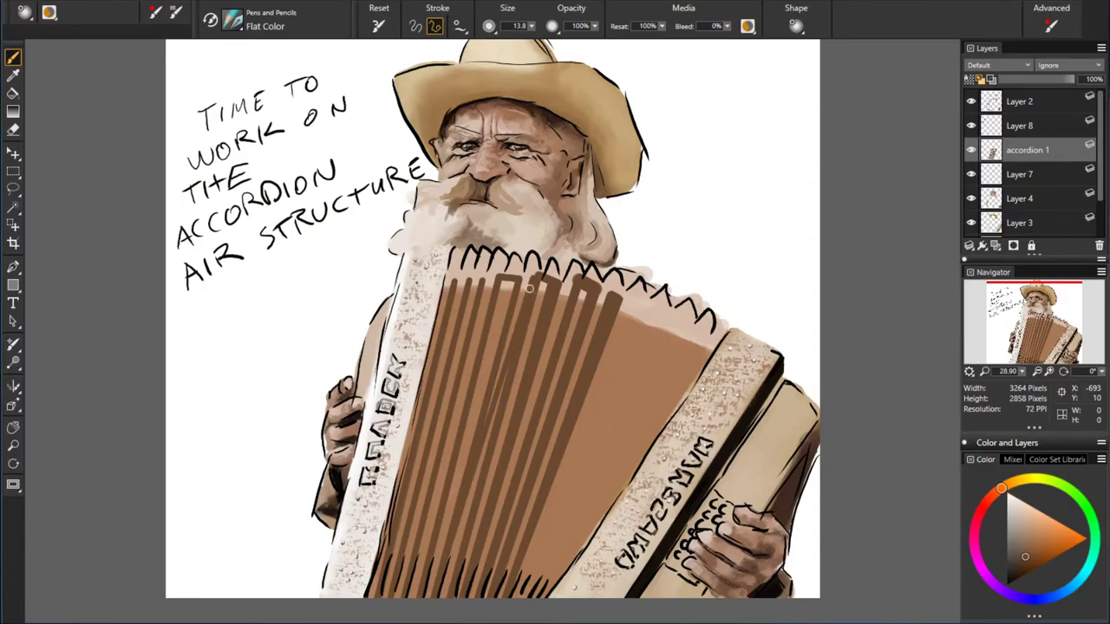
left_click(472, 565, "shift")
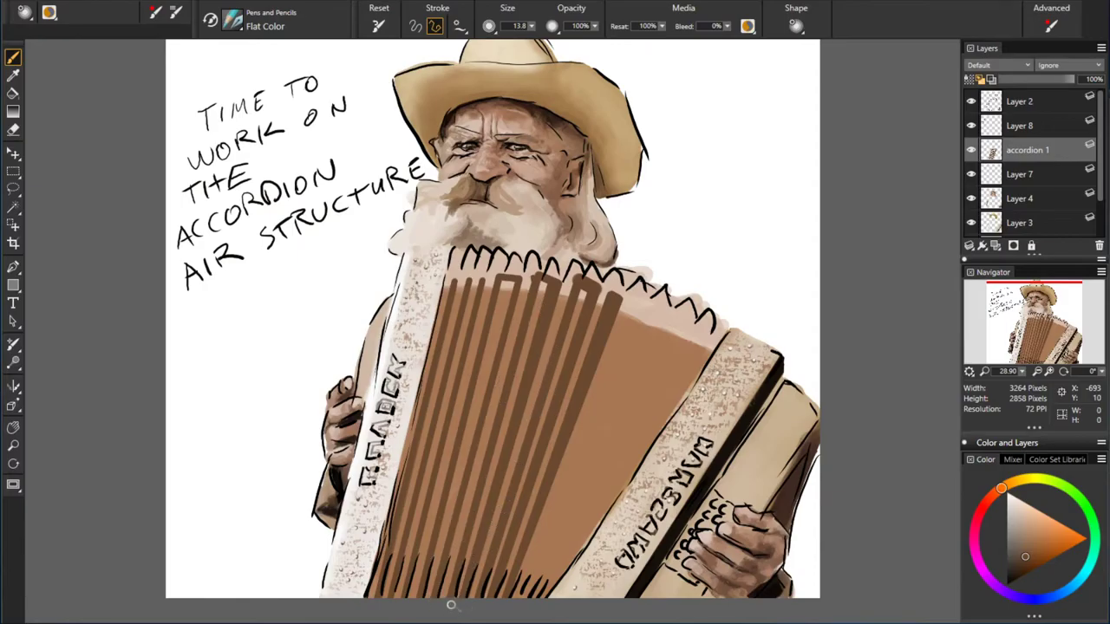
left_click(437, 607, "shift")
- Paint several more diagonal stripes across the left part of the bellows
left_click(511, 280, "shift")
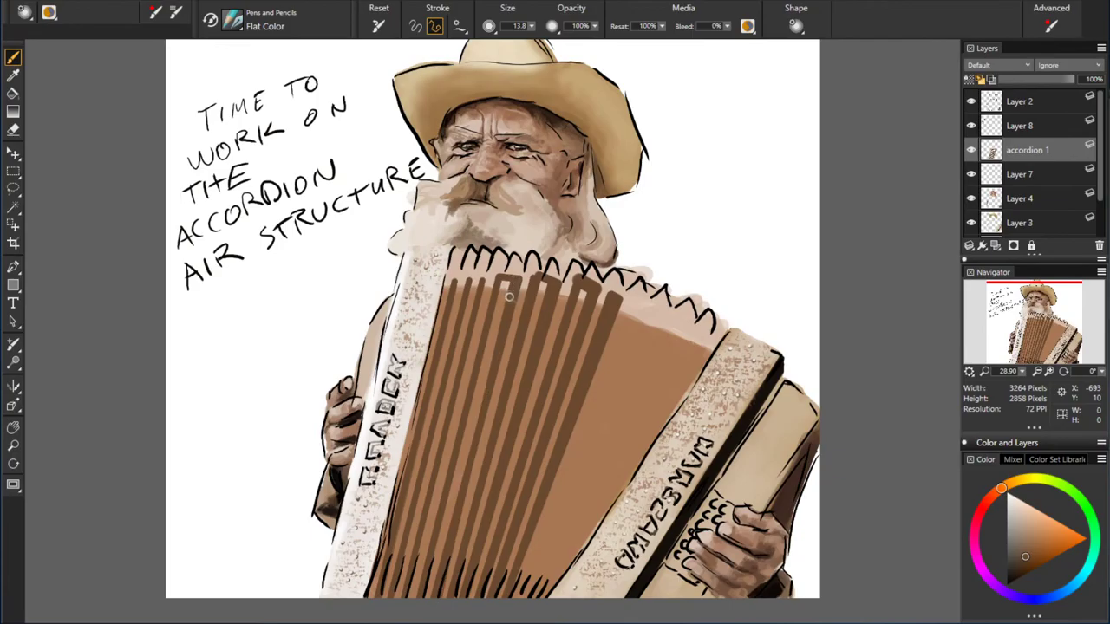
left_click(435, 593, "shift")
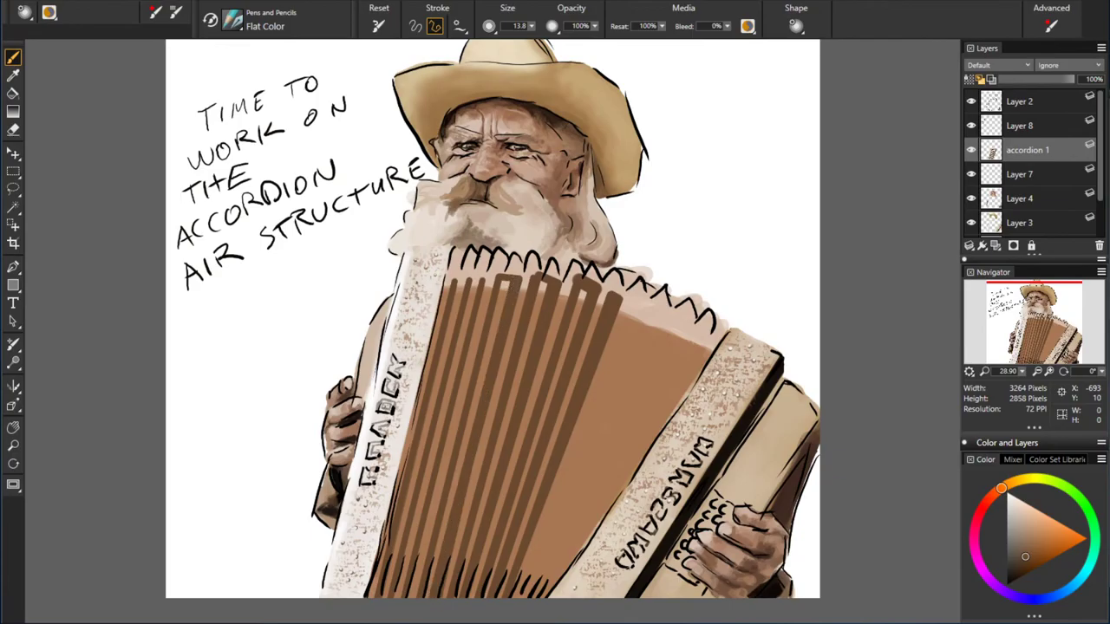
left_click(511, 286, "shift")
left_click(416, 598)
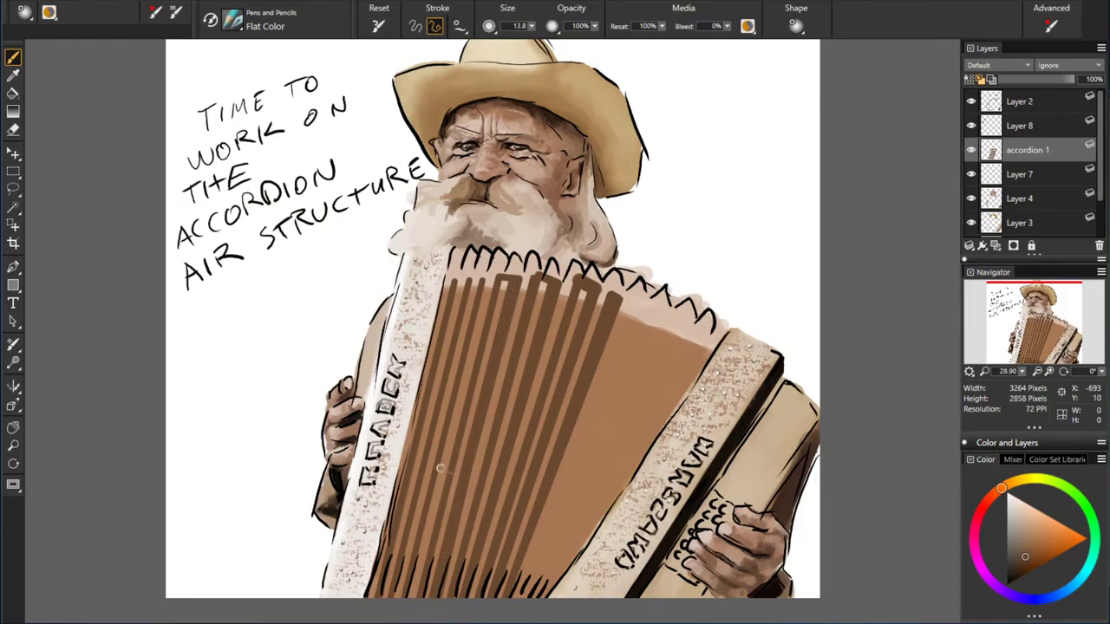
left_click(496, 279, "shift")
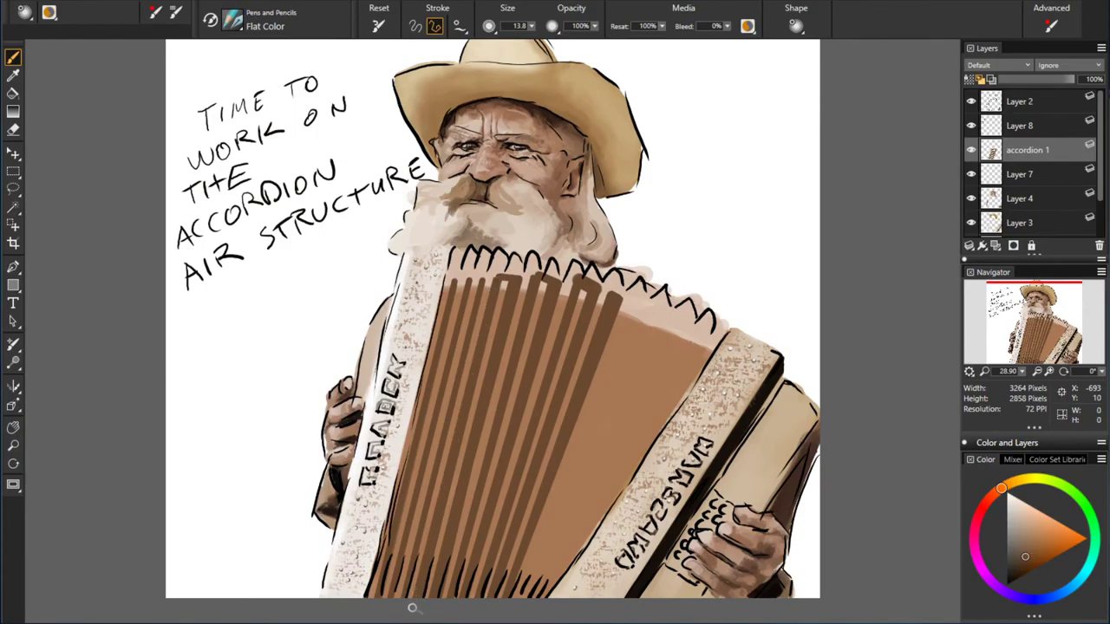
left_click_drag(494, 283, 419, 599)
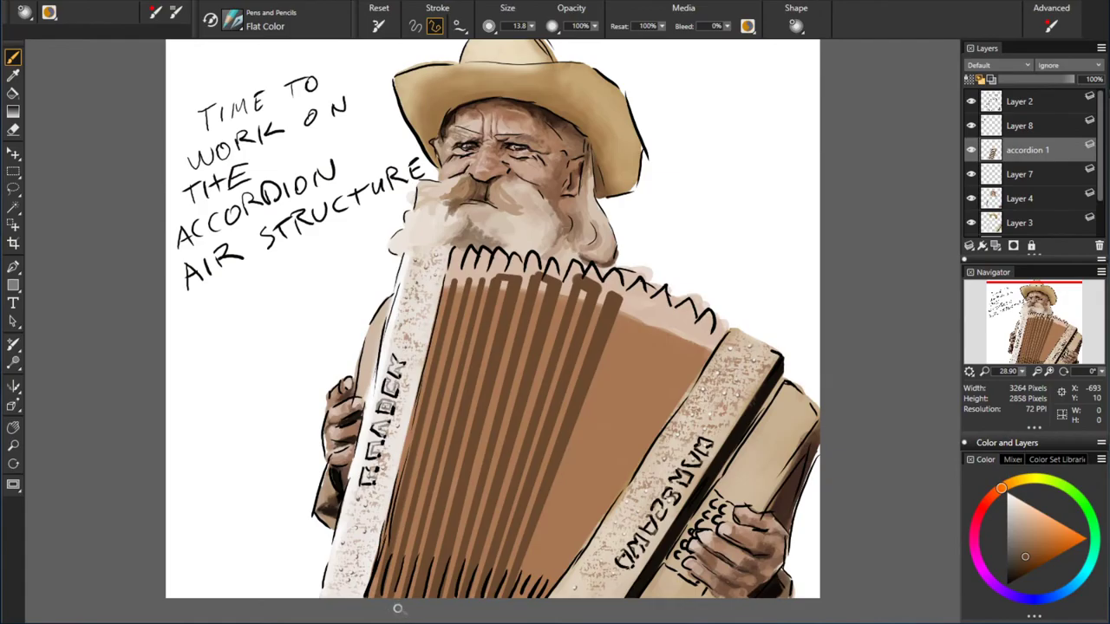
left_click(481, 283, "shift")
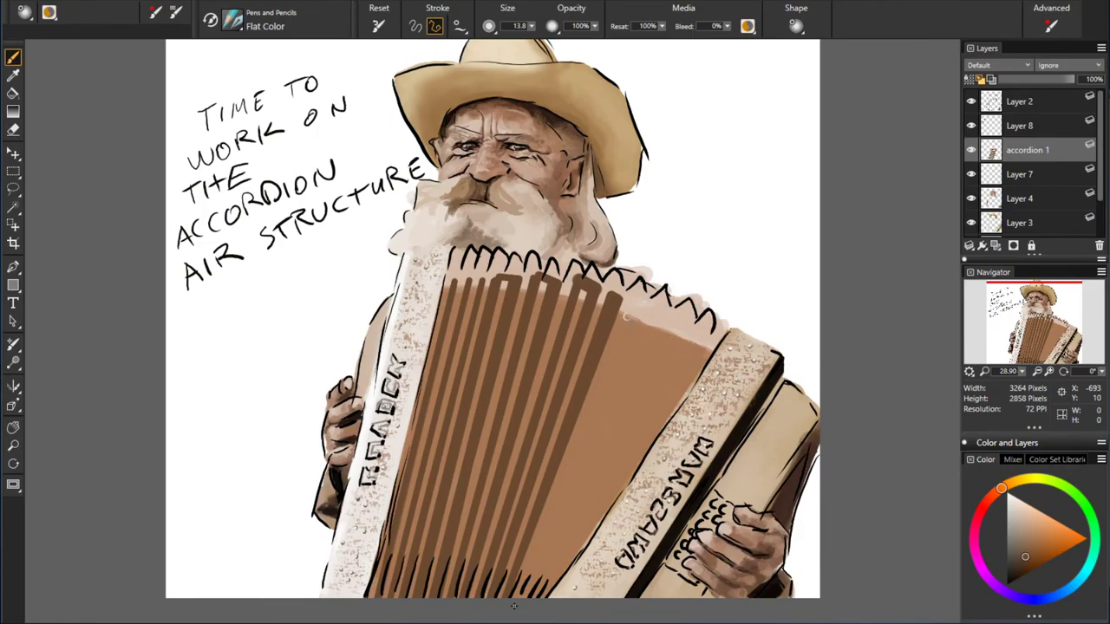
- Draw more straight dark-brown stripes, then place a long line on Layer 8
key("shift")
left_click(517, 600, "shift")
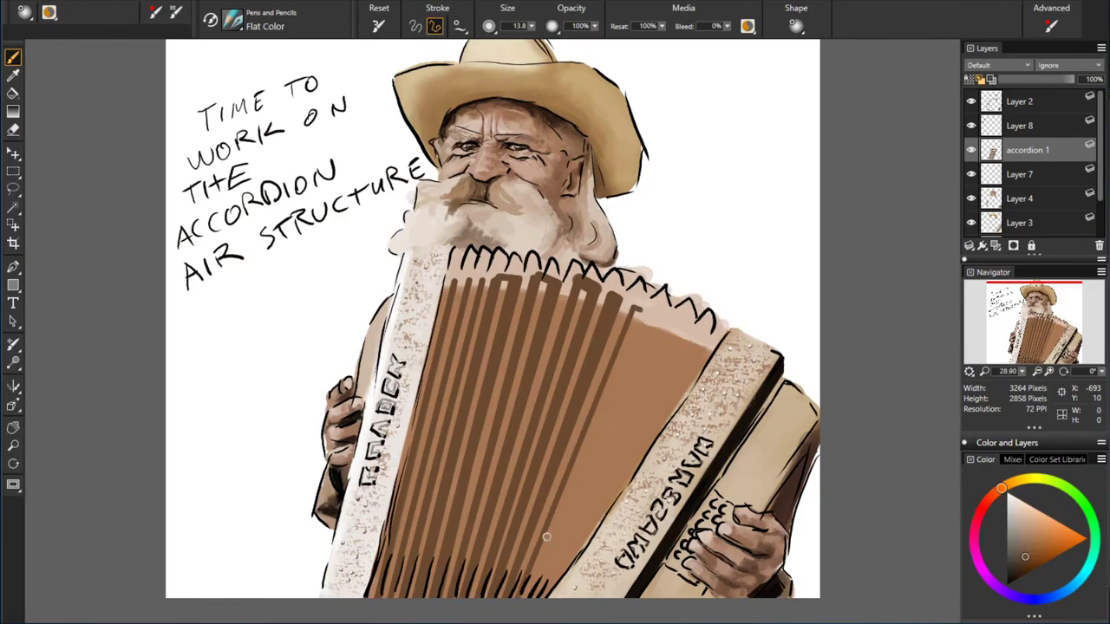
key("shift")
left_click_drag(639, 309, 604, 398)
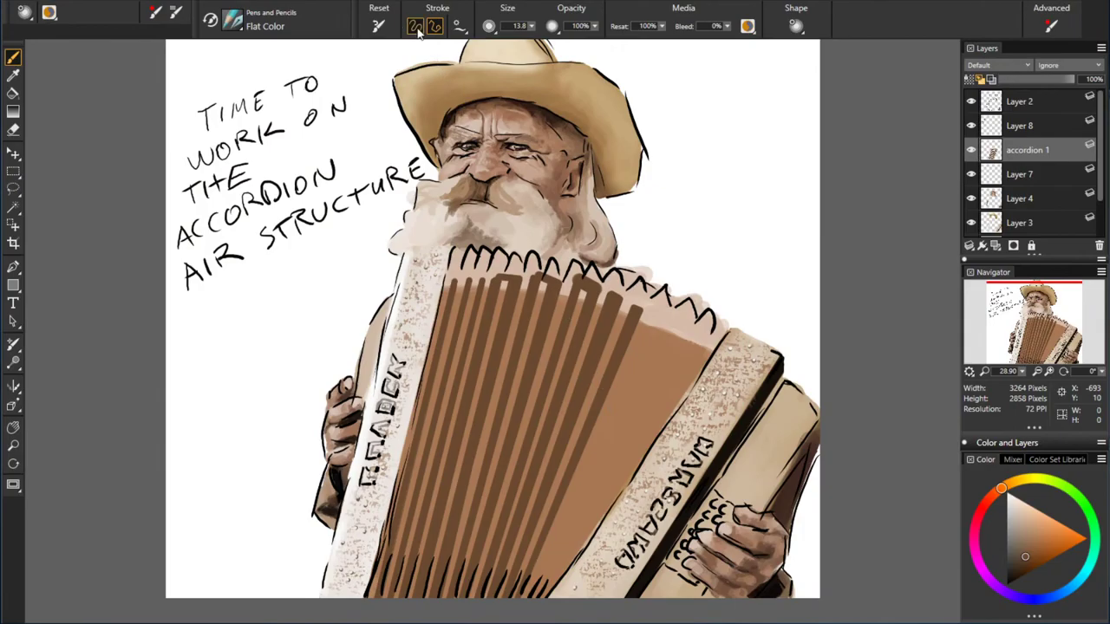
left_click(622, 299)
left_click(503, 600, "shift")
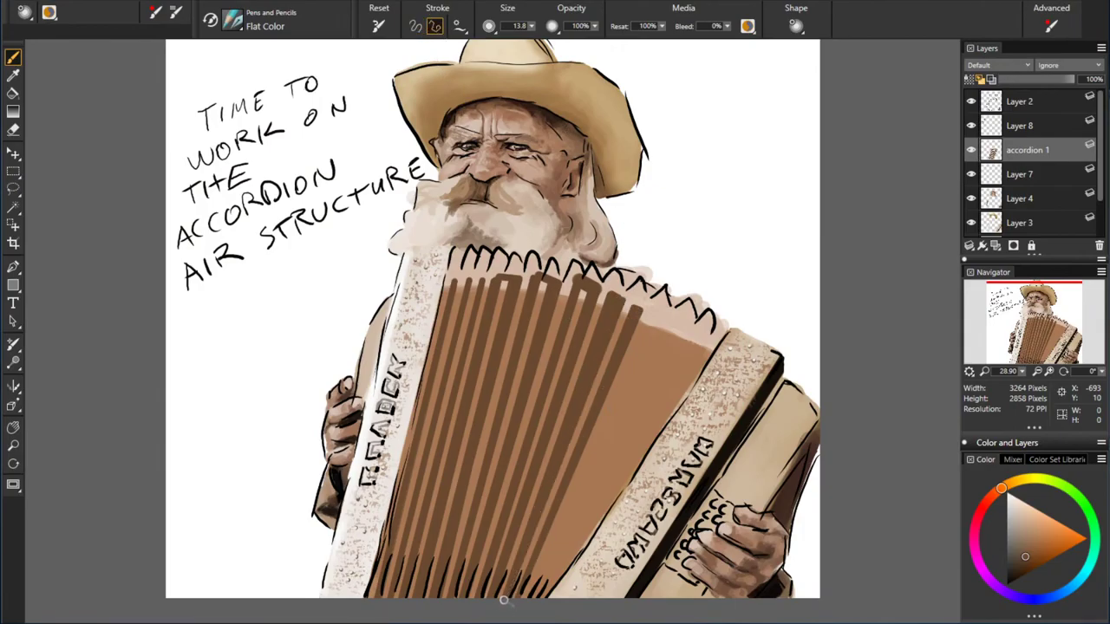
left_click(1026, 127)
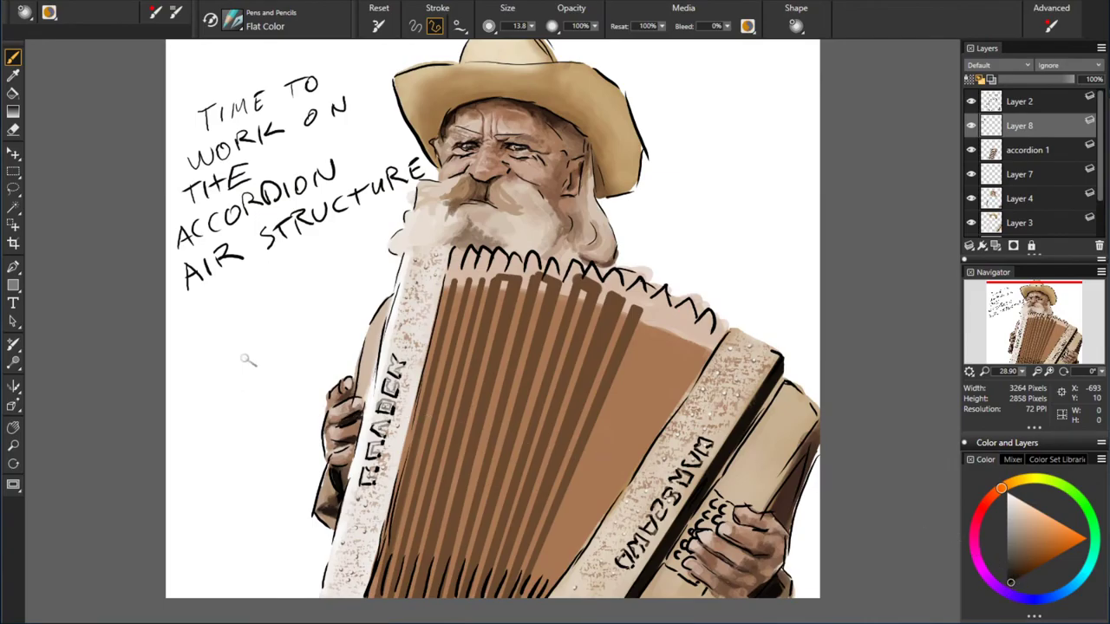
left_click(671, 137, "shift")
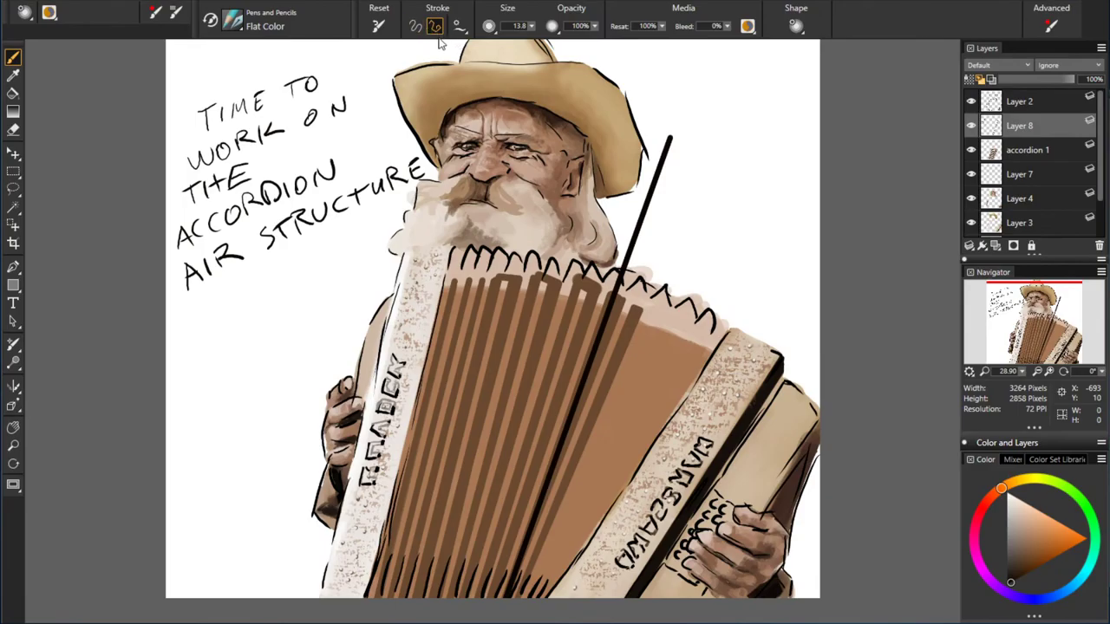
- With freehand strokes, letter 'There is a' beside the cowboy's hat
left_click(415, 26)
mouse_move(658, 90)
left_mouse_down()
mouse_move(660, 110)
mouse_move(670, 91)
left_mouse_up()
left_click_drag(674, 92, 686, 98)
mouse_move(695, 90)
left_mouse_down()
mouse_move(696, 109)
mouse_move(730, 106)
left_mouse_up()
mouse_move(735, 88)
left_mouse_down()
mouse_move(736, 104)
mouse_move(752, 87)
mouse_move(776, 103)
left_mouse_up()
left_click_drag(790, 87, 783, 102)
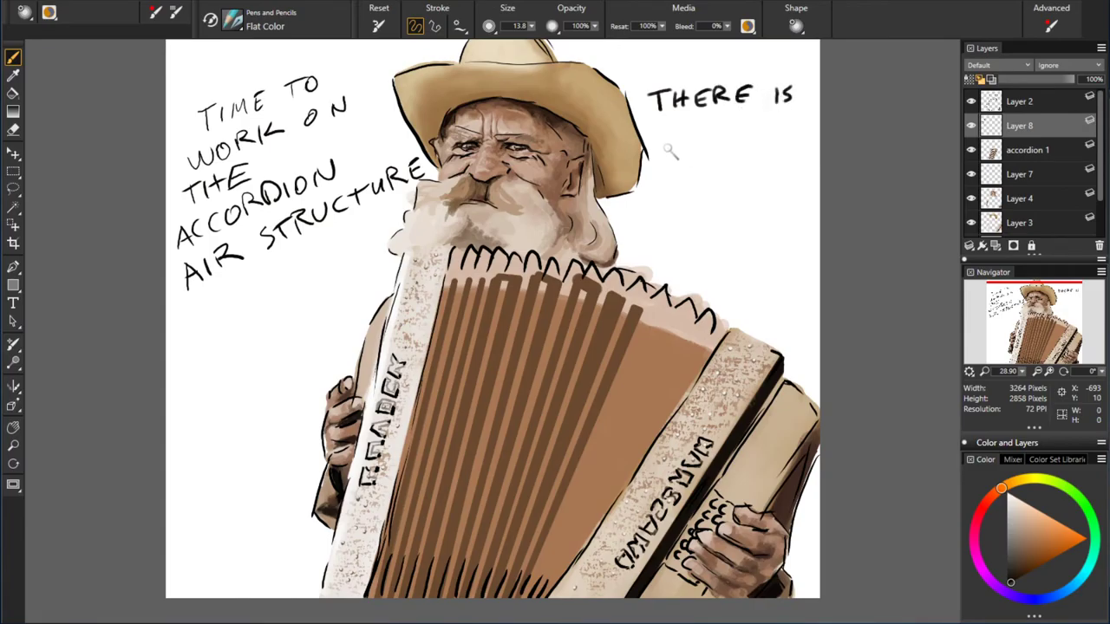
mouse_move(662, 138)
left_mouse_down()
mouse_move(669, 123)
mouse_move(675, 137)
left_mouse_up()
mouse_move(665, 132)
left_mouse_down()
mouse_move(719, 122)
mouse_move(744, 136)
left_mouse_up()
- Complete the note with 'white edge up & down'
mouse_move(756, 119)
left_mouse_down()
mouse_move(756, 136)
mouse_move(777, 120)
left_mouse_up()
mouse_move(770, 120)
left_mouse_down()
mouse_move(770, 136)
mouse_move(791, 136)
left_mouse_up()
left_click_drag(780, 128, 789, 127)
mouse_move(675, 150)
left_mouse_down()
mouse_move(675, 168)
mouse_move(691, 149)
mouse_move(700, 166)
left_mouse_up()
mouse_move(701, 149)
left_mouse_down()
mouse_move(702, 167)
mouse_move(753, 145)
mouse_move(749, 155)
left_mouse_up()
left_click_drag(662, 177, 679, 192)
left_click_drag(680, 176, 734, 193)
mouse_move(735, 175)
left_mouse_down()
mouse_move(735, 191)
mouse_move(760, 179)
mouse_move(777, 192)
mouse_move(804, 174)
left_mouse_up()
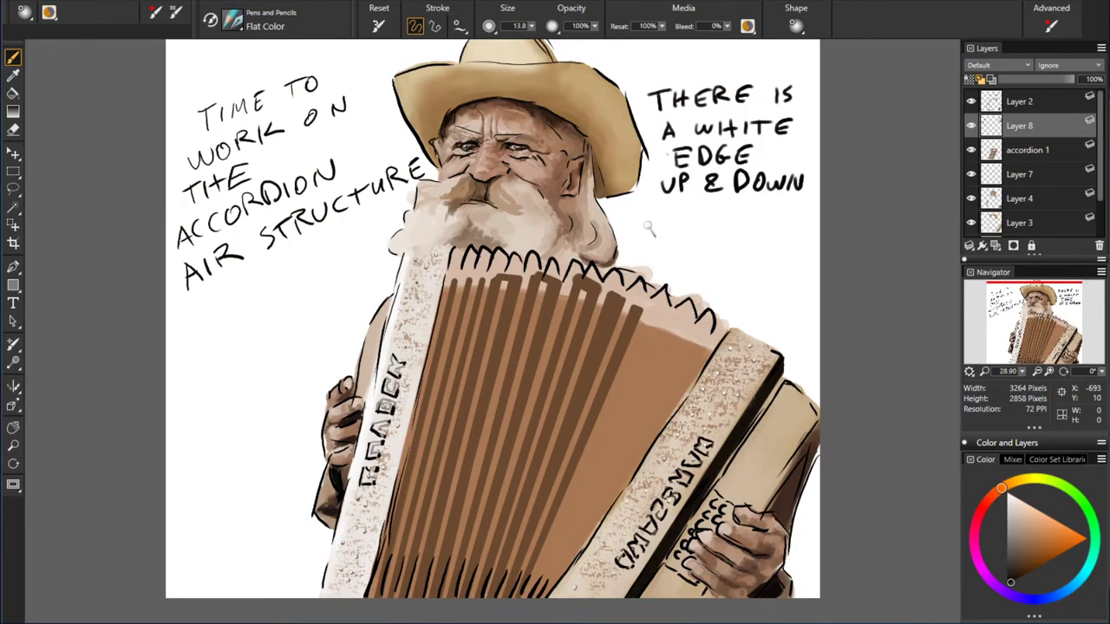
- Draw five pointer lines to the bellows top and make accordion 1 active
left_click_drag(659, 202, 609, 274)
left_click_drag(666, 215, 622, 269)
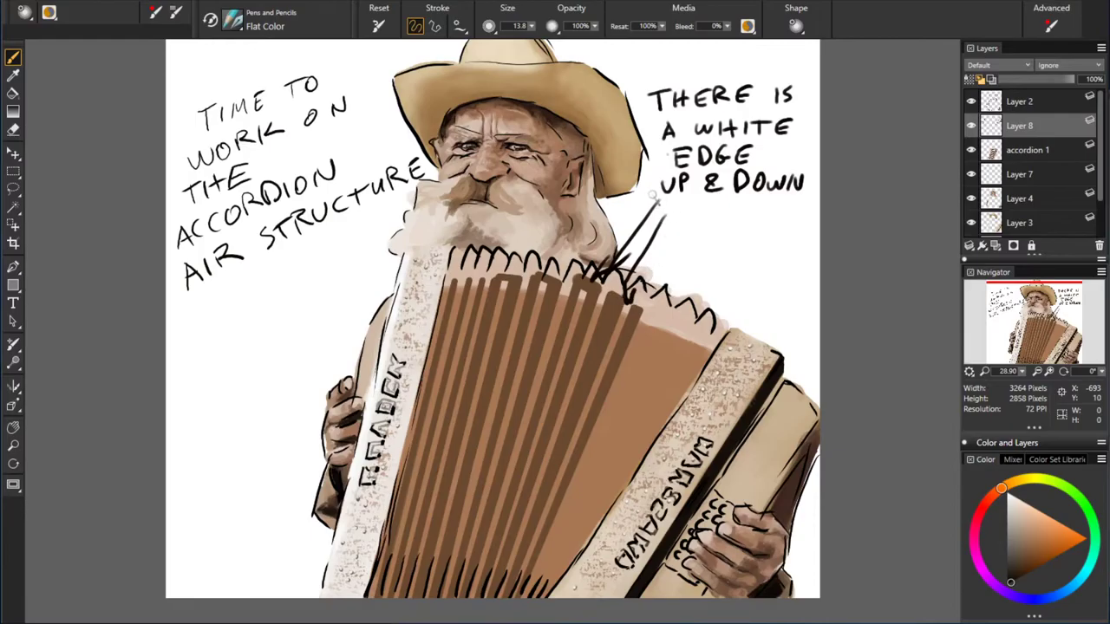
left_click_drag(656, 192, 574, 281)
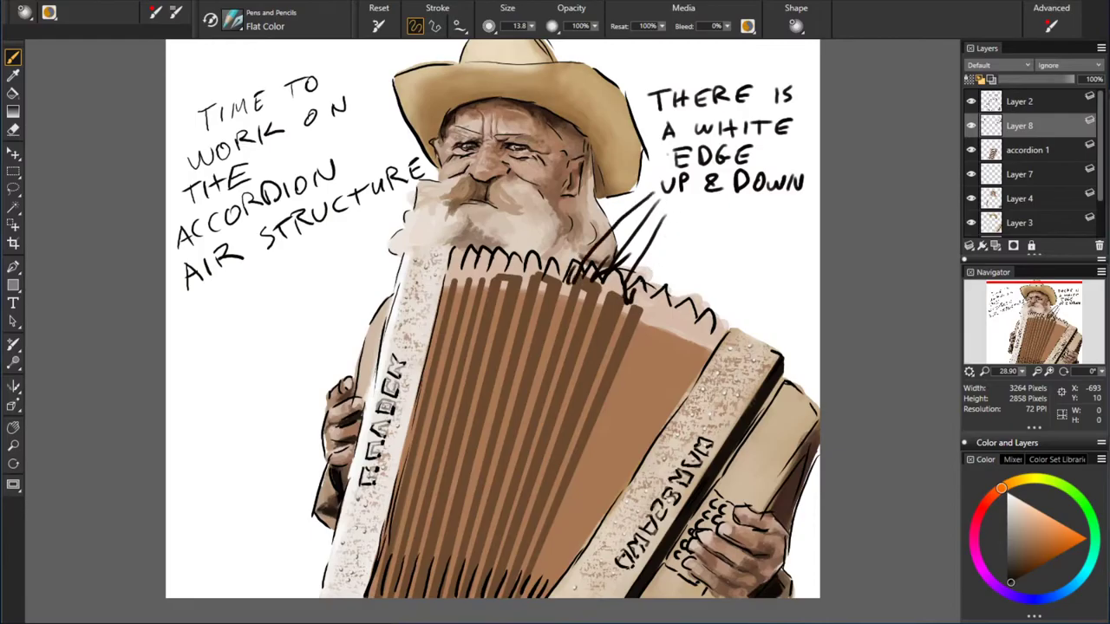
left_click_drag(633, 198, 548, 260)
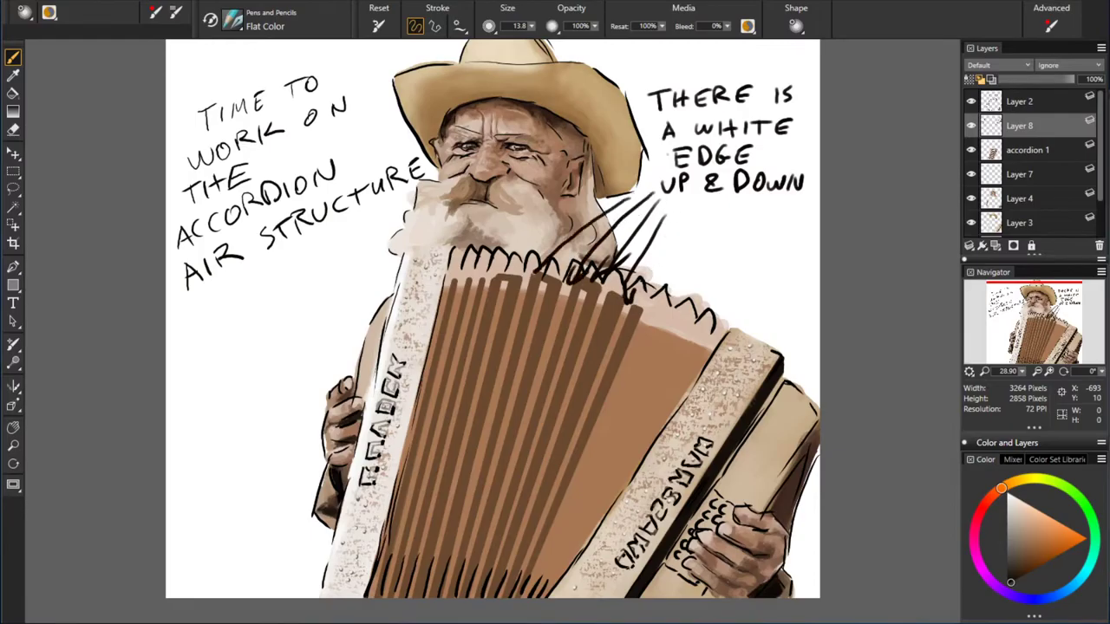
left_click_drag(603, 214, 525, 251)
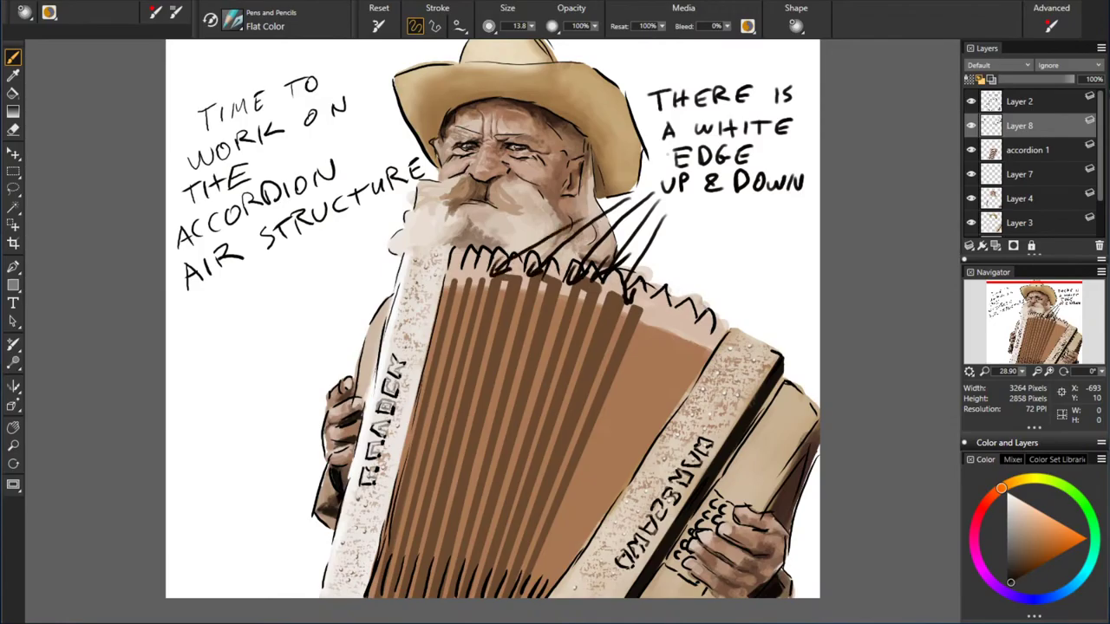
left_click(1032, 150)
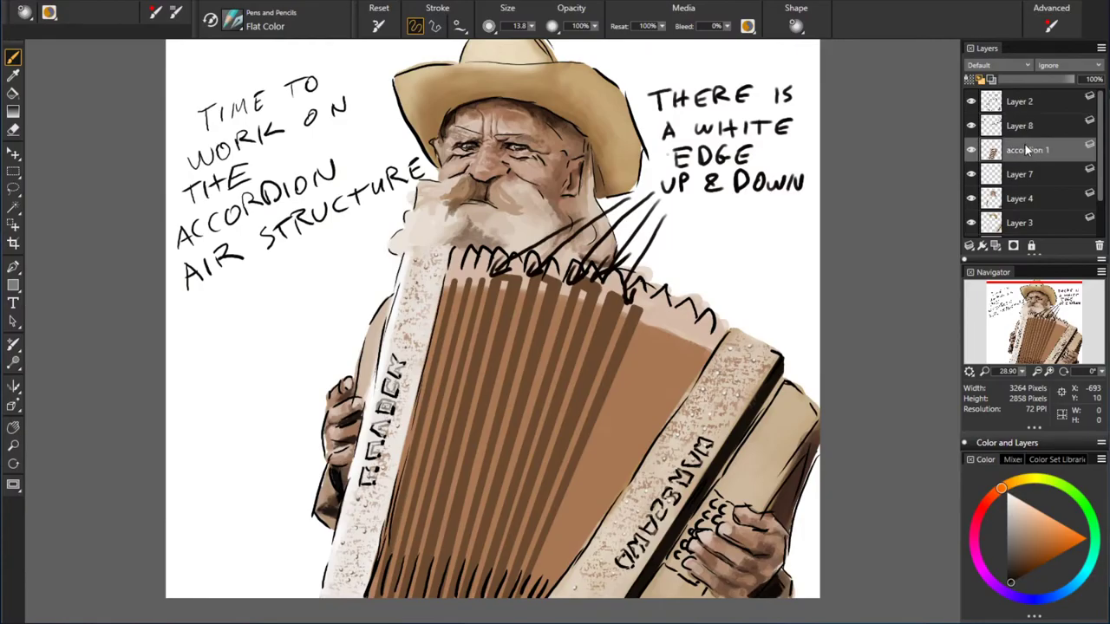
- In straight-line mode with mid brown, paint seven diagonal fold stripes across the bellows
left_click(434, 26)
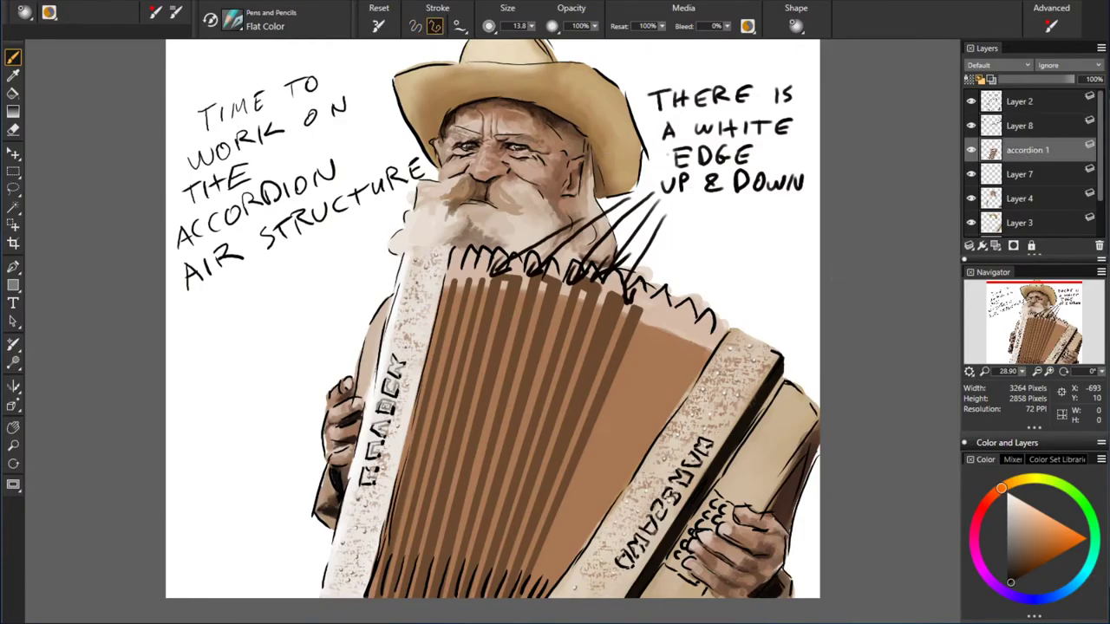
left_click(1032, 544)
left_click_drag(527, 579, 633, 345)
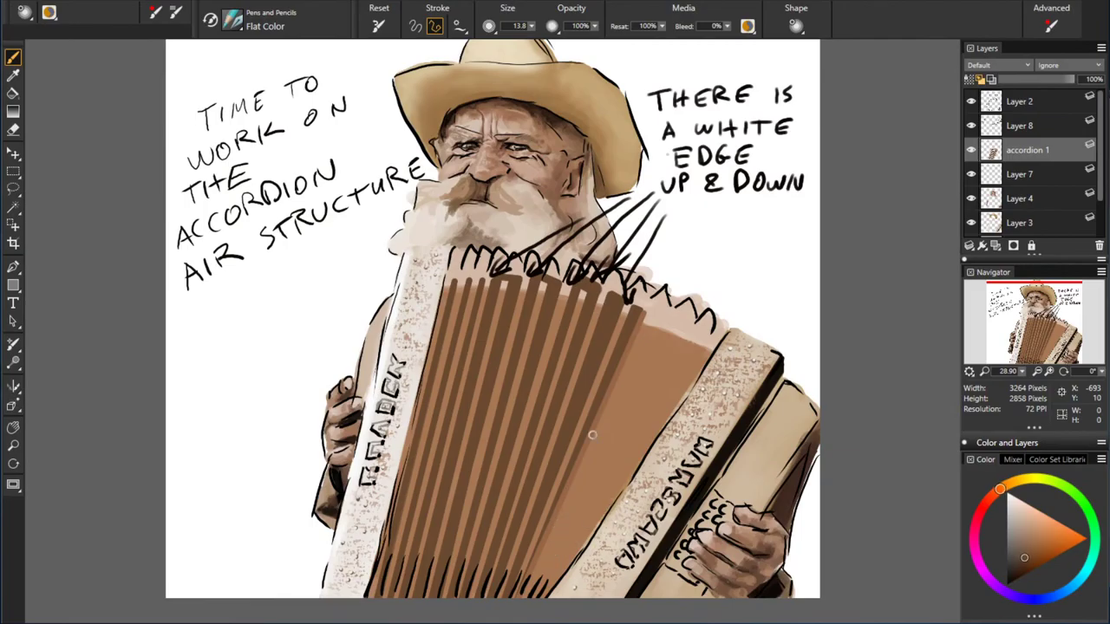
left_click_drag(645, 318, 522, 593)
left_click_drag(640, 314, 518, 593)
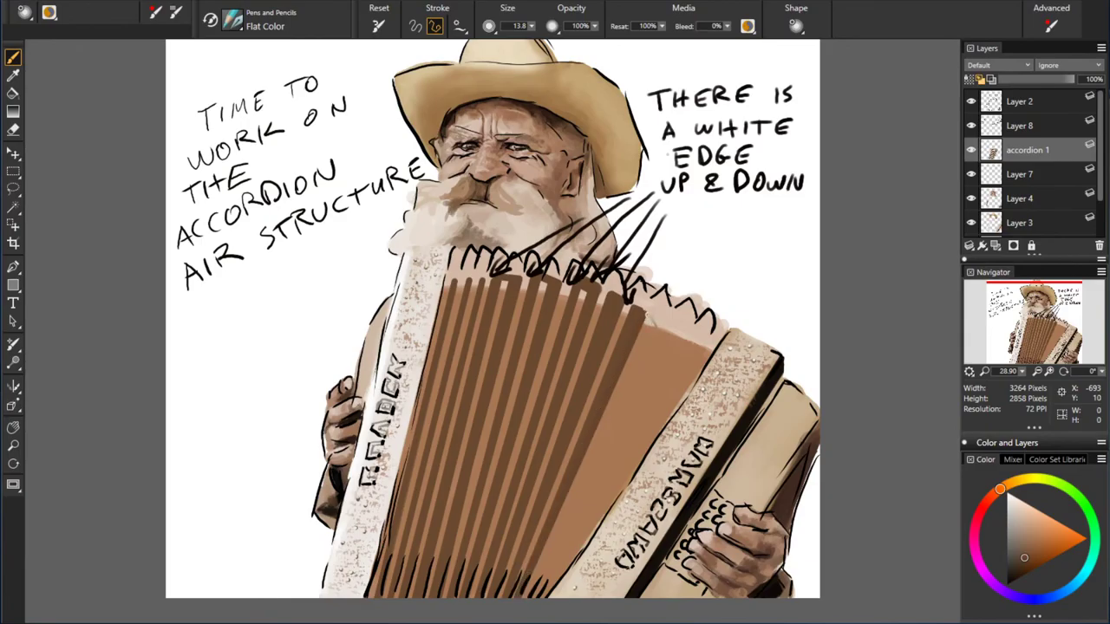
left_click_drag(651, 314, 520, 593)
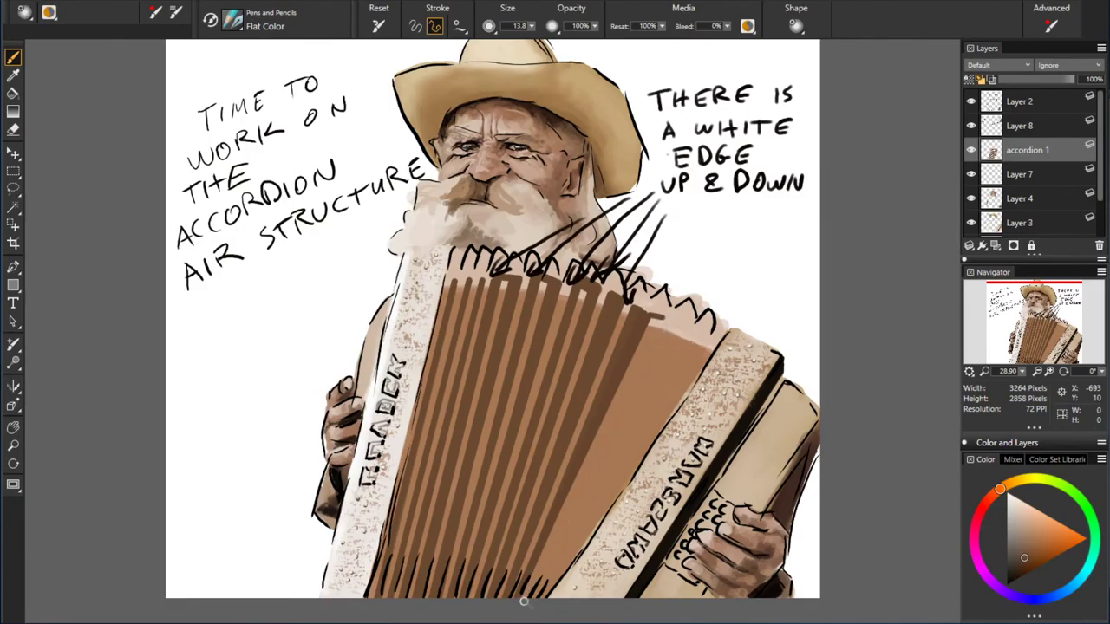
left_click_drag(657, 317, 528, 590)
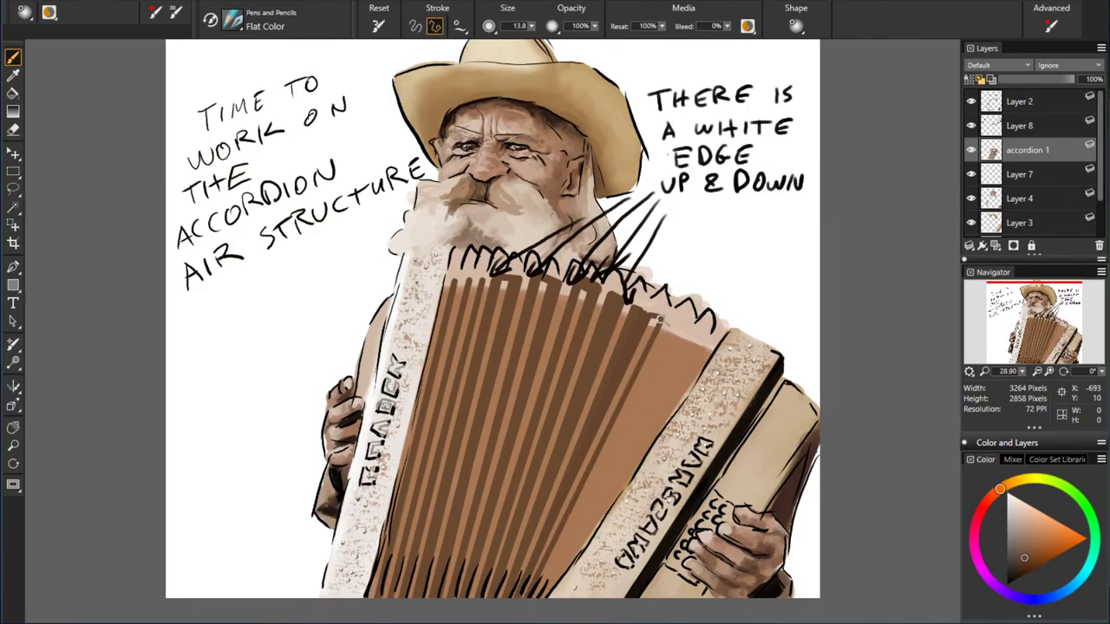
left_click_drag(555, 555, 661, 321)
left_click_drag(533, 581, 666, 323)
- Add several more straight darker-brown folds along the right bellows
left_click(668, 324)
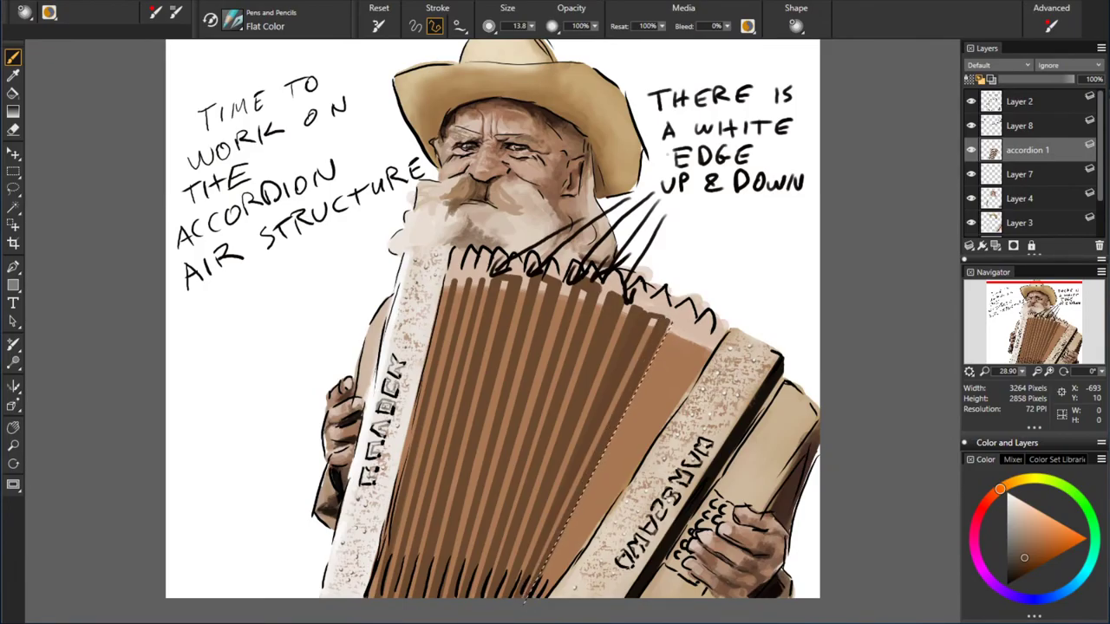
left_click(524, 599)
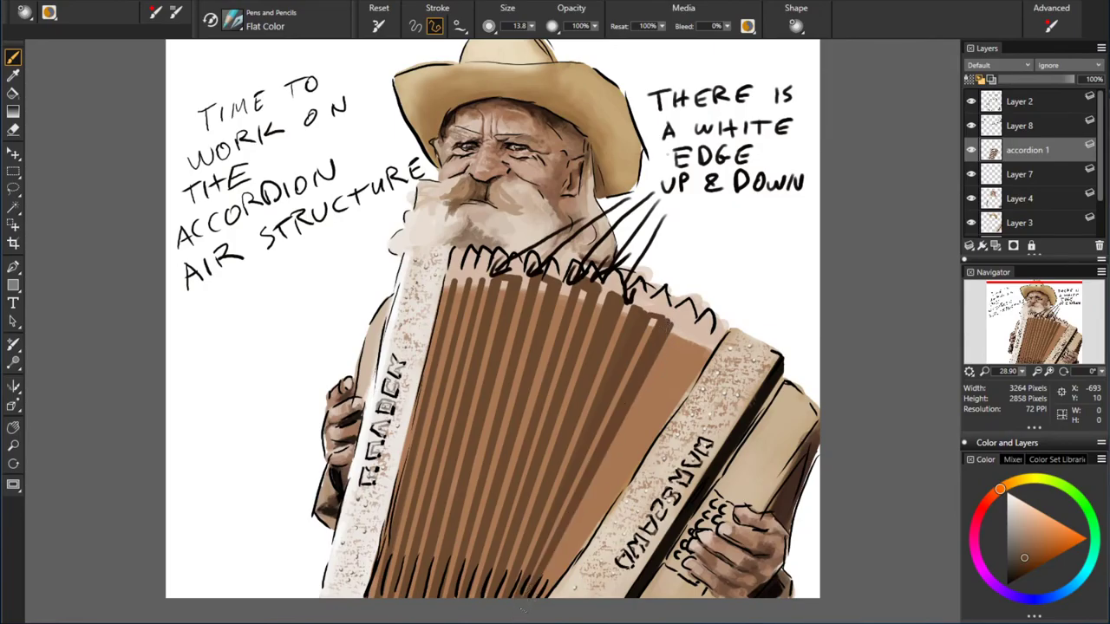
left_click(679, 343)
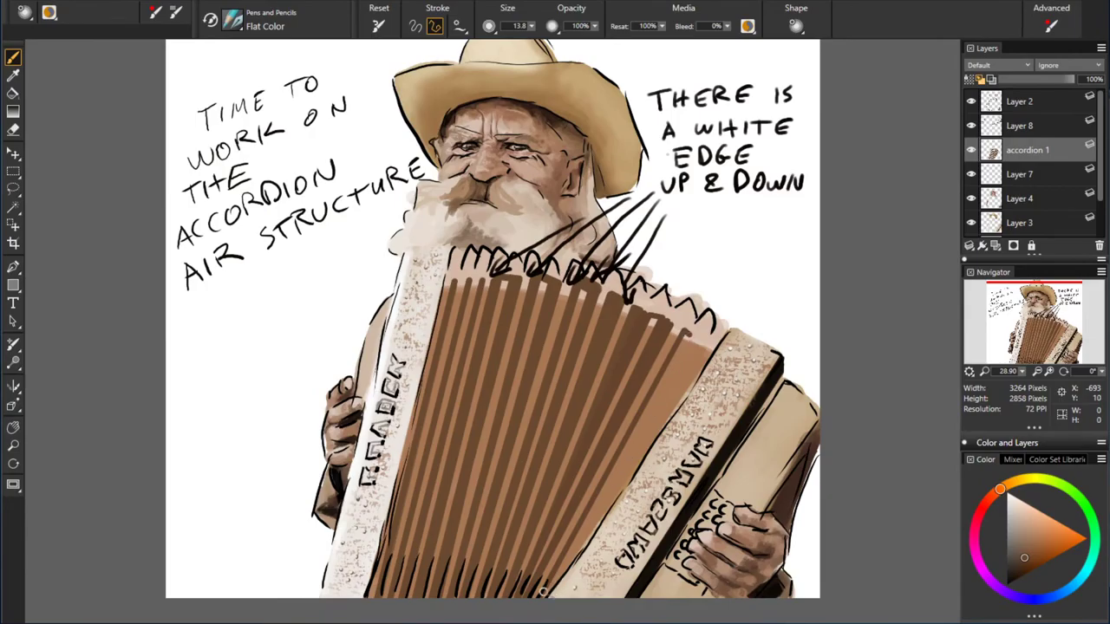
left_click_drag(576, 533, 685, 340)
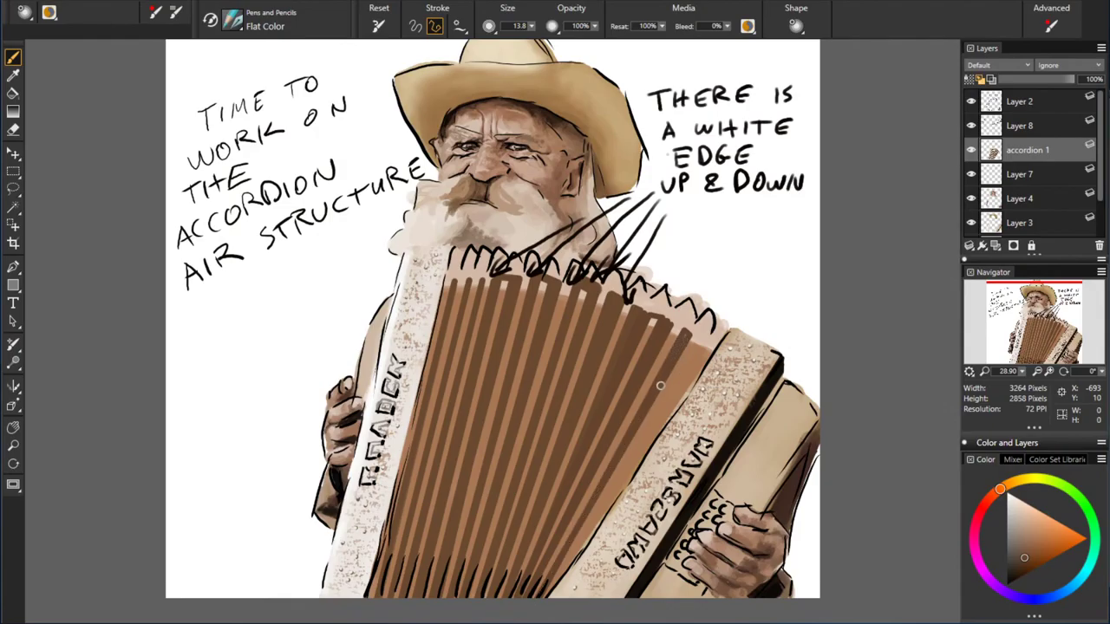
left_click(533, 607, "shift")
left_click(702, 345)
left_click(542, 605)
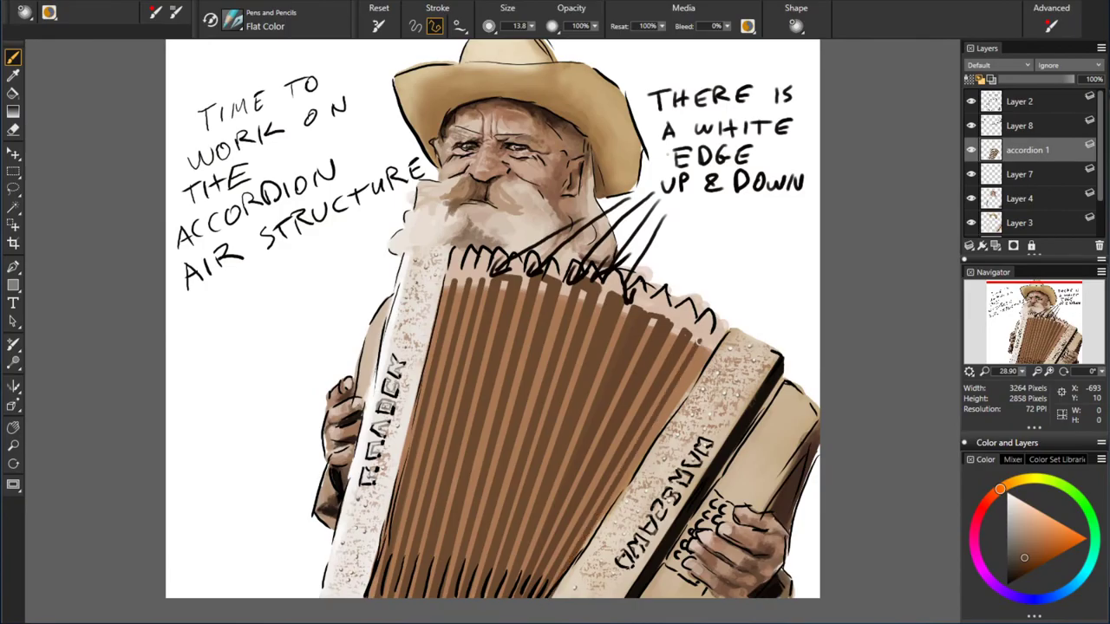
left_click(545, 604)
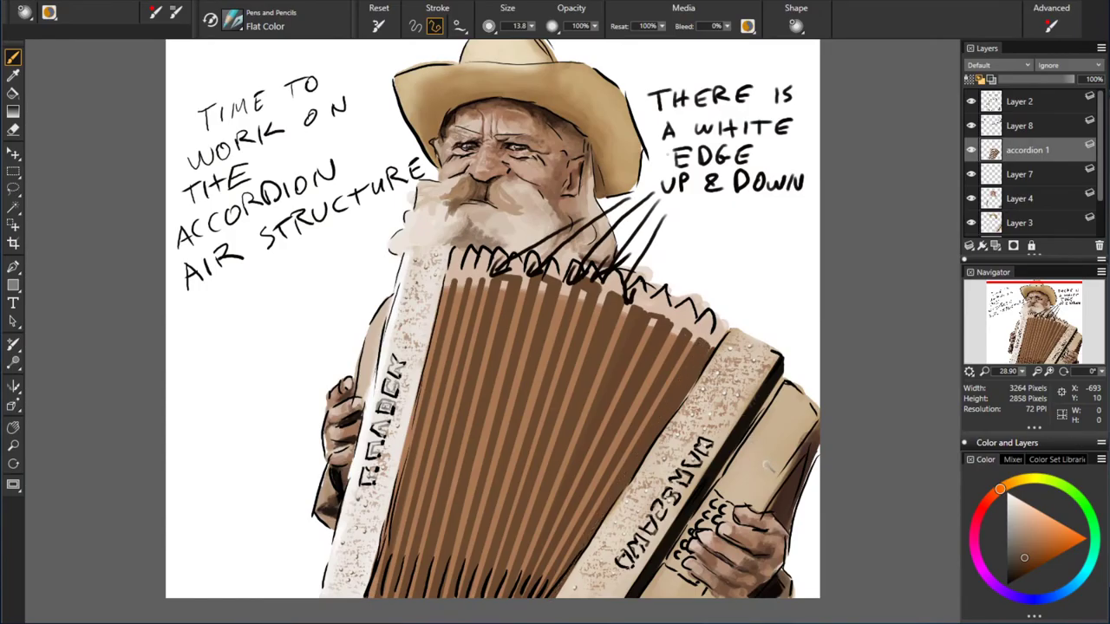
- With a small Real Hard Eraser, erase the fold-stripe tops along the bellows' upper edge
left_click(971, 150)
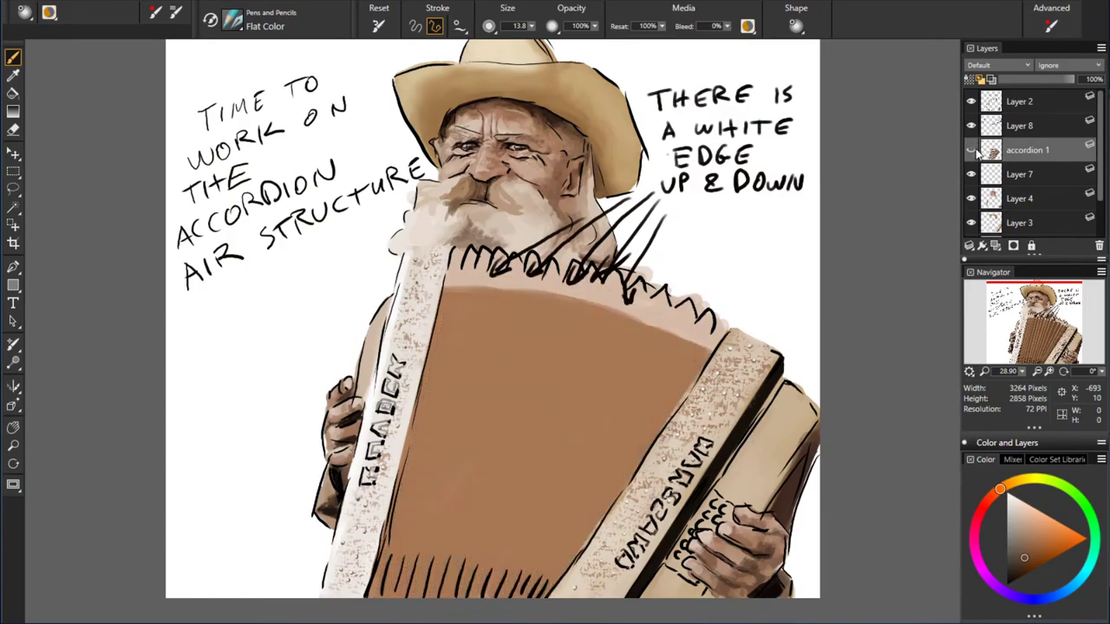
left_click(971, 150)
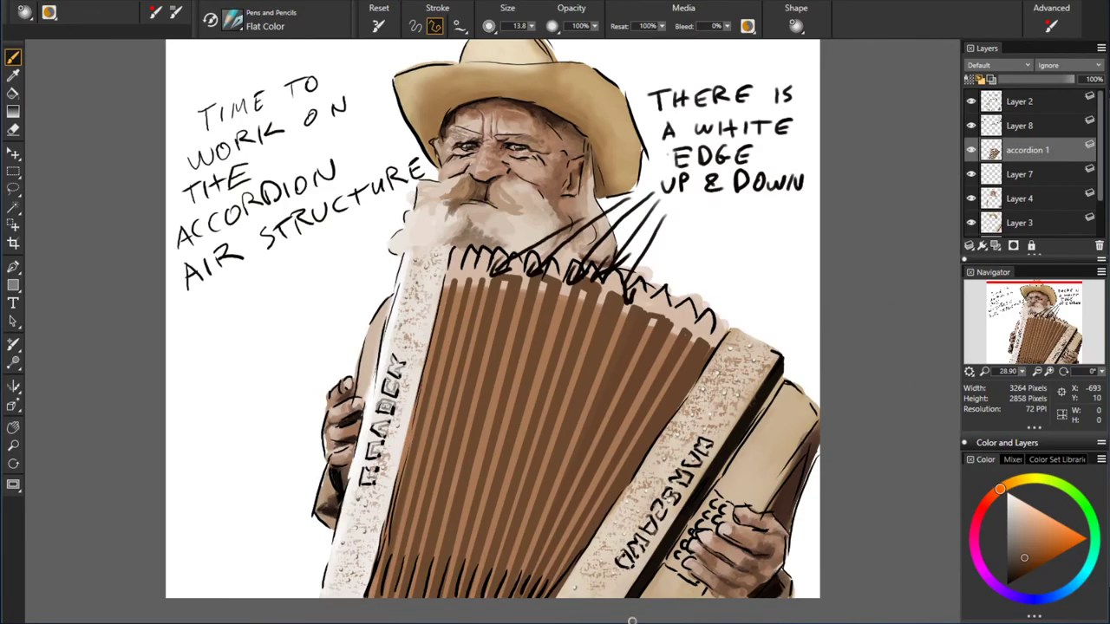
left_click(419, 29)
key("n")
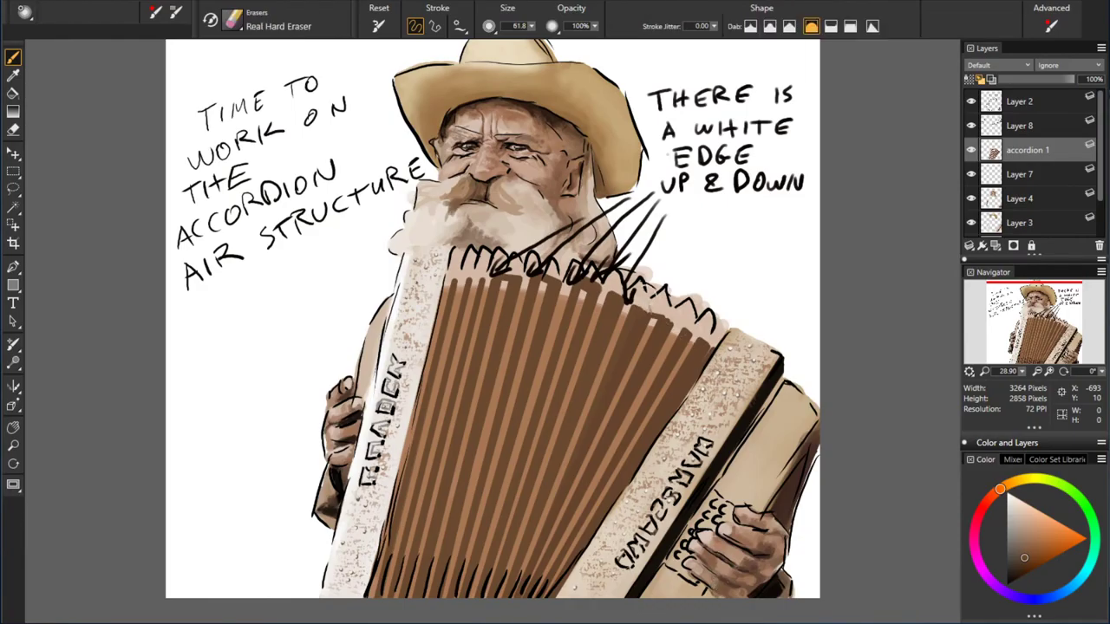
left_click_drag(685, 333, 704, 350)
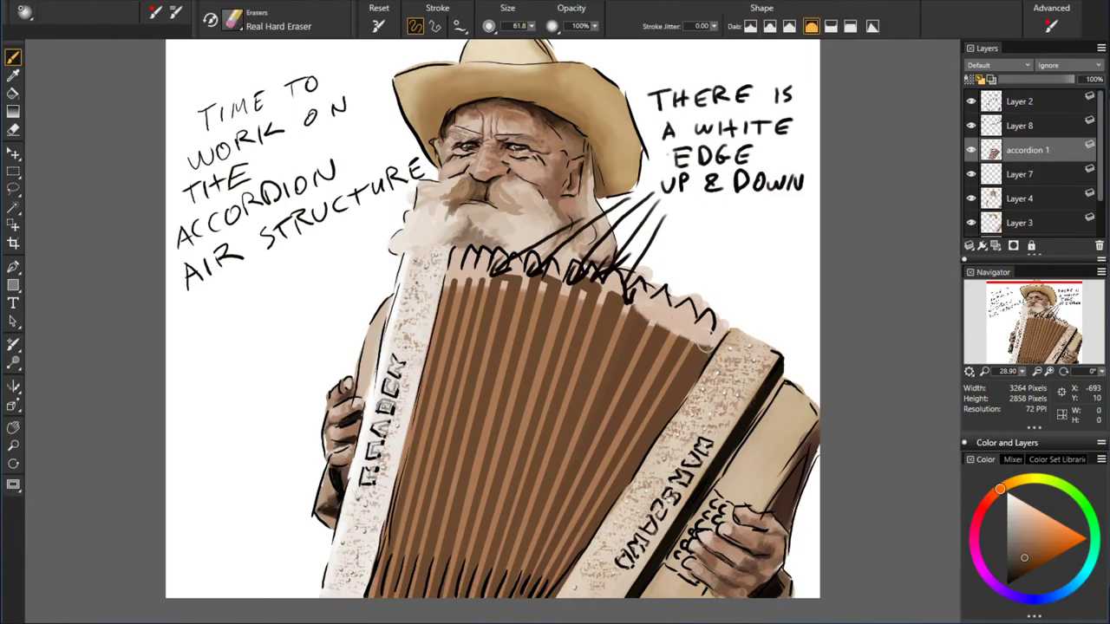
key("bracketleft")
key("bracketleft")
key("bracketleft")
left_click_drag(607, 295, 649, 317)
key("]")
key("]")
key("]")
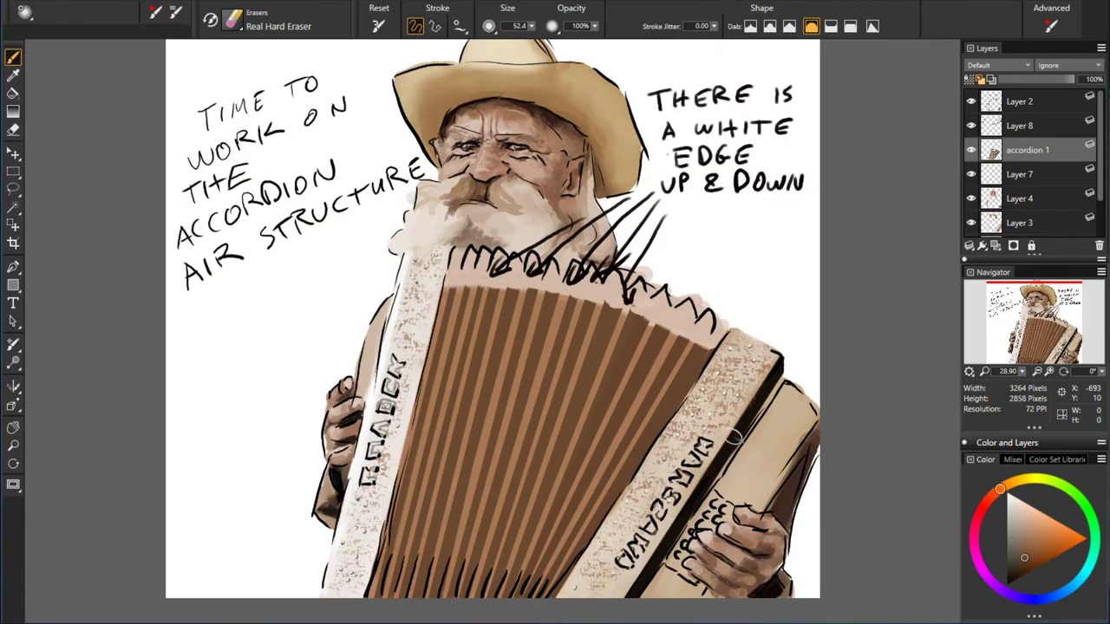
- Hide and delete the old notes on Layer 8, add a new layer, and pick the black Scratchboard Tool
left_click(1023, 126)
left_click(971, 126)
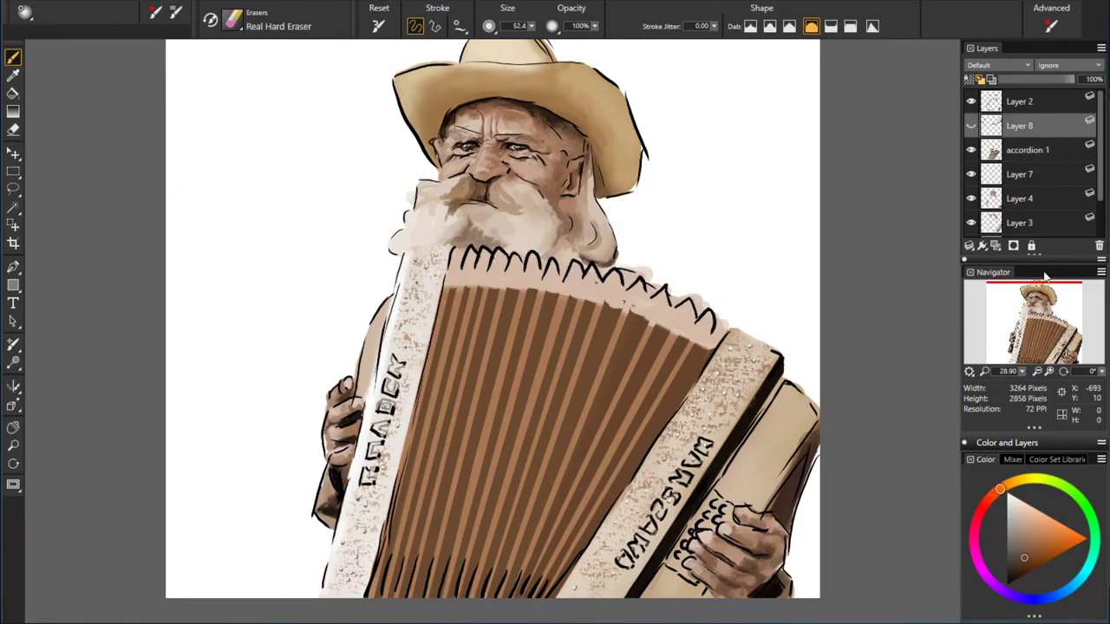
left_click(1098, 247)
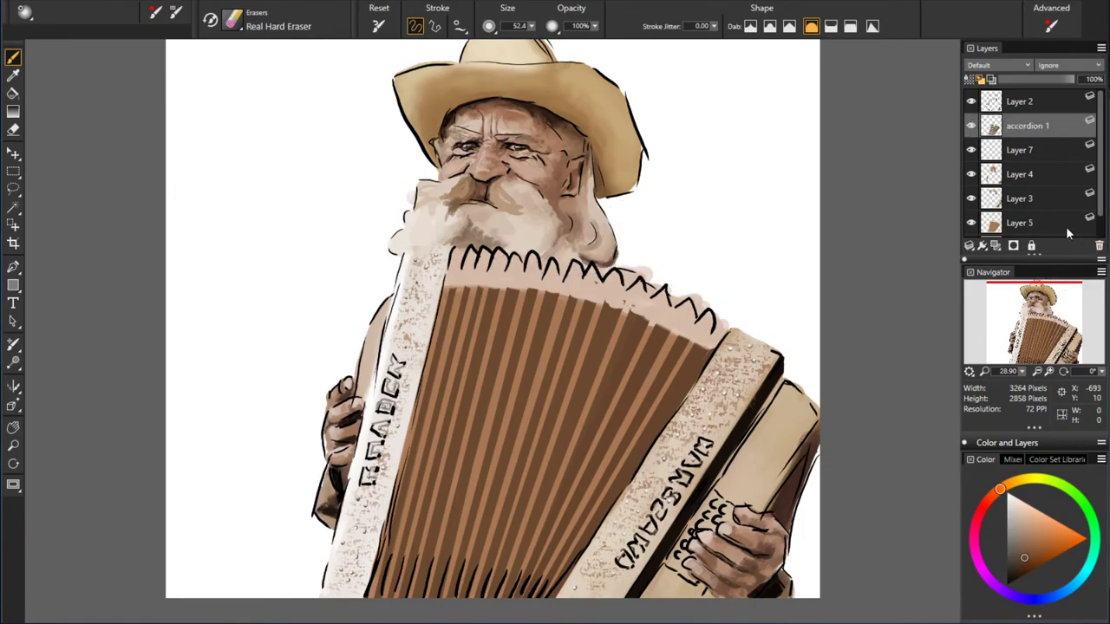
left_click(997, 248)
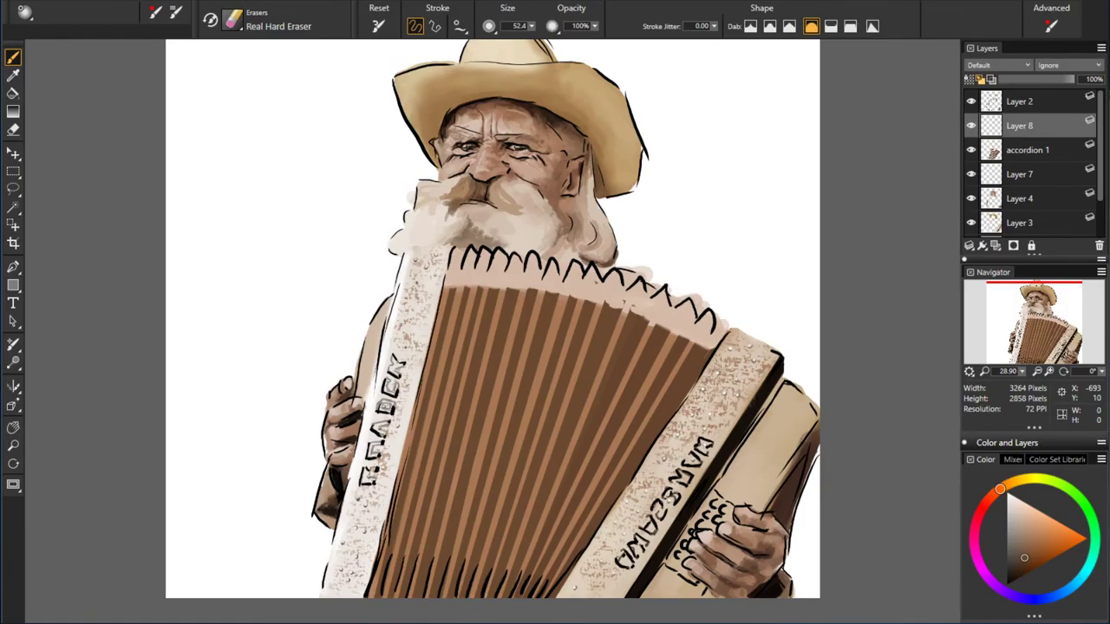
left_click(1007, 584)
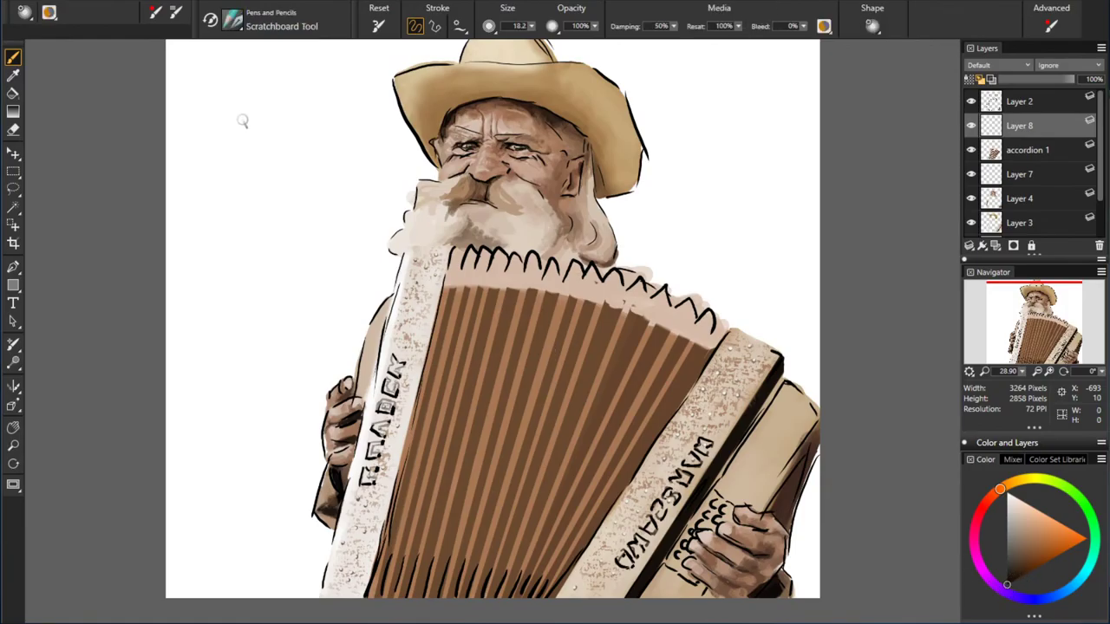
- Hand-letter the first line, 'I WILL BET', at the top left
mouse_move(197, 66)
left_mouse_down()
mouse_move(197, 84)
mouse_move(275, 74)
left_mouse_up()
left_click(272, 68)
left_click(272, 74)
mouse_move(281, 62)
left_mouse_down()
mouse_move(290, 74)
mouse_move(366, 63)
left_mouse_up()
left_click(332, 55)
mouse_move(373, 54)
left_mouse_down()
mouse_move(394, 52)
mouse_move(381, 72)
left_mouse_up()
- Hand-letter the second line, 'THAT YOU'
left_click_drag(190, 98, 207, 96)
mouse_move(199, 98)
left_mouse_down()
mouse_move(200, 113)
mouse_move(278, 90)
left_mouse_up()
left_click(218, 112)
mouse_move(264, 92)
left_mouse_down()
mouse_move(264, 108)
mouse_move(314, 101)
left_mouse_up()
mouse_move(320, 90)
left_mouse_down()
mouse_move(311, 111)
mouse_move(335, 92)
mouse_move(366, 91)
left_mouse_up()
- Hand-letter 'CAN THINK' on the next line
mouse_move(201, 132)
left_mouse_down()
mouse_move(199, 150)
mouse_move(216, 130)
mouse_move(225, 149)
left_mouse_up()
mouse_move(209, 142)
left_mouse_down()
mouse_move(246, 128)
mouse_move(293, 142)
mouse_move(309, 130)
left_mouse_up()
left_click_drag(307, 121, 316, 144)
mouse_move(327, 144)
left_mouse_down()
mouse_move(333, 121)
mouse_move(356, 140)
left_mouse_up()
mouse_move(368, 120)
left_mouse_down()
mouse_move(358, 132)
mouse_move(373, 138)
left_mouse_up()
left_click_drag(188, 163, 213, 168)
- Continue the note with 'OF OTHER THINGS THAT'
mouse_move(242, 156)
left_mouse_down()
mouse_move(283, 158)
mouse_move(288, 173)
left_mouse_up()
left_click_drag(288, 166, 322, 171)
left_click_drag(324, 156, 346, 172)
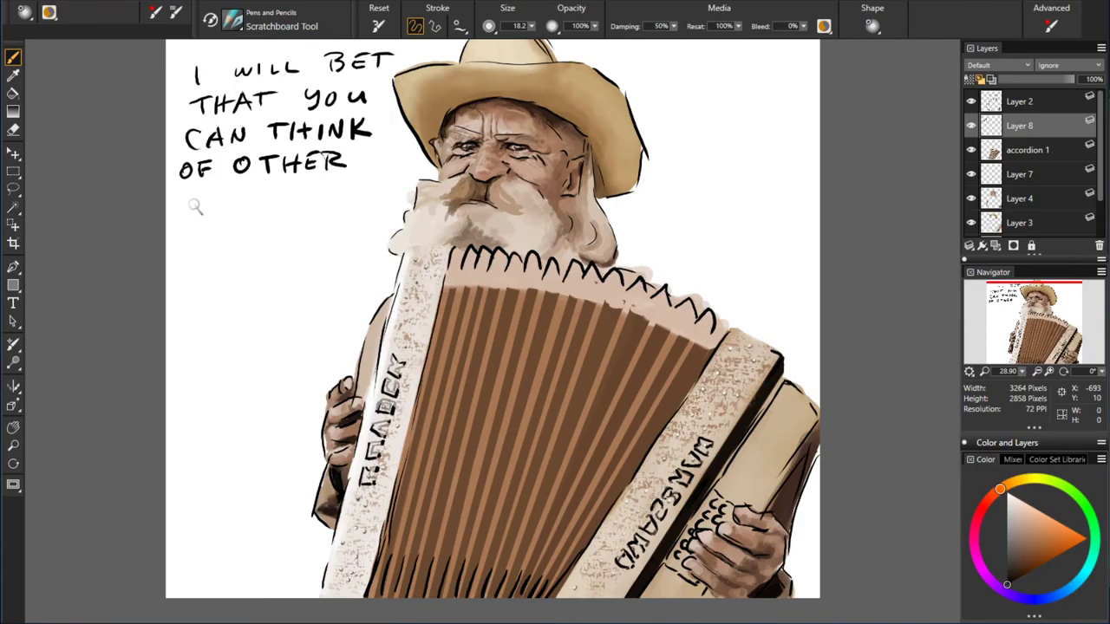
mouse_move(193, 195)
left_mouse_down()
mouse_move(192, 208)
mouse_move(202, 190)
mouse_move(208, 212)
mouse_move(227, 199)
left_mouse_up()
mouse_move(229, 191)
left_mouse_down()
mouse_move(228, 212)
mouse_move(267, 186)
mouse_move(278, 200)
mouse_move(286, 193)
mouse_move(279, 204)
mouse_move(334, 184)
left_mouse_up()
mouse_move(325, 185)
left_mouse_down()
mouse_move(325, 205)
mouse_move(356, 193)
left_mouse_up()
mouse_move(357, 182)
left_mouse_down()
mouse_move(358, 204)
mouse_move(380, 206)
left_mouse_up()
mouse_move(388, 184)
left_mouse_down()
mouse_move(388, 206)
mouse_move(400, 180)
left_mouse_up()
- Hand-letter 'USE THIS' and 'MECHANICAL' on the following lines
mouse_move(185, 227)
left_mouse_down()
mouse_move(182, 244)
mouse_move(239, 243)
mouse_move(244, 222)
left_mouse_up()
left_click_drag(227, 232, 300, 217)
mouse_move(290, 219)
left_mouse_down()
mouse_move(289, 243)
mouse_move(322, 229)
left_mouse_up()
mouse_move(323, 219)
left_mouse_down()
mouse_move(323, 243)
mouse_move(337, 230)
left_mouse_up()
mouse_move(180, 260)
left_mouse_down()
mouse_move(178, 275)
mouse_move(209, 276)
left_mouse_up()
left_click_drag(209, 268, 222, 259)
mouse_move(231, 262)
left_mouse_down()
mouse_move(227, 274)
mouse_move(279, 271)
mouse_move(275, 260)
left_mouse_up()
mouse_move(286, 249)
left_mouse_down()
mouse_move(285, 271)
mouse_move(301, 271)
mouse_move(306, 245)
mouse_move(316, 268)
mouse_move(353, 270)
mouse_move(369, 256)
left_mouse_up()
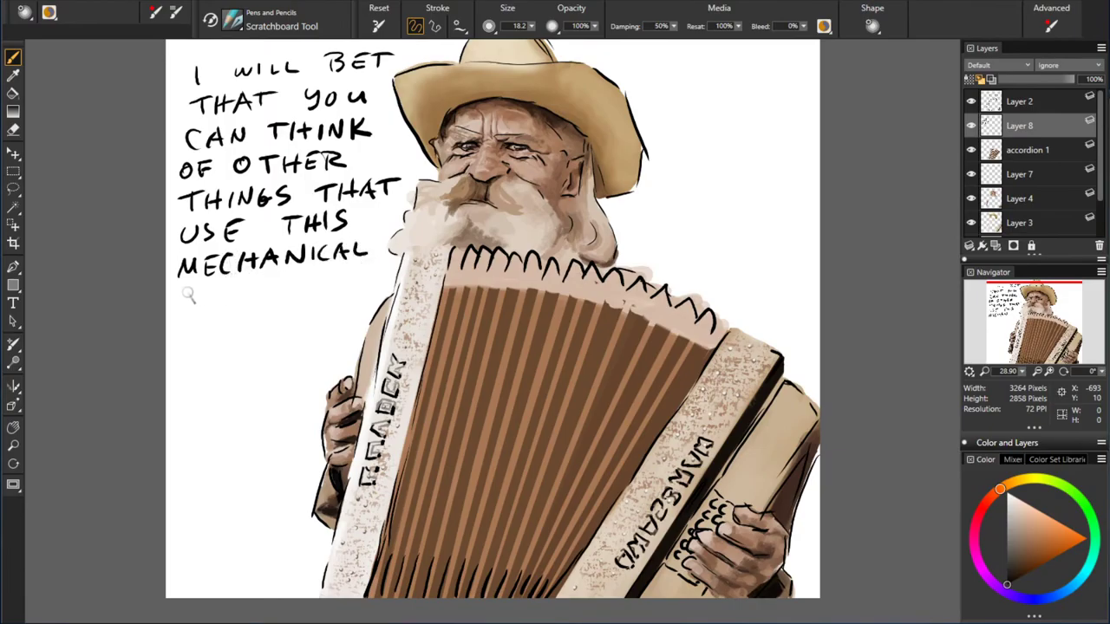
- Hand-letter 'STRUCTURE' and draw an arrow pointing at the accordion bellows
left_click_drag(192, 292, 180, 312)
mouse_move(216, 312)
left_mouse_down()
mouse_move(257, 290)
mouse_move(264, 307)
mouse_move(333, 276)
mouse_move(350, 298)
mouse_move(377, 276)
left_mouse_up()
left_click_drag(363, 286, 372, 286)
left_click_drag(363, 294, 378, 293)
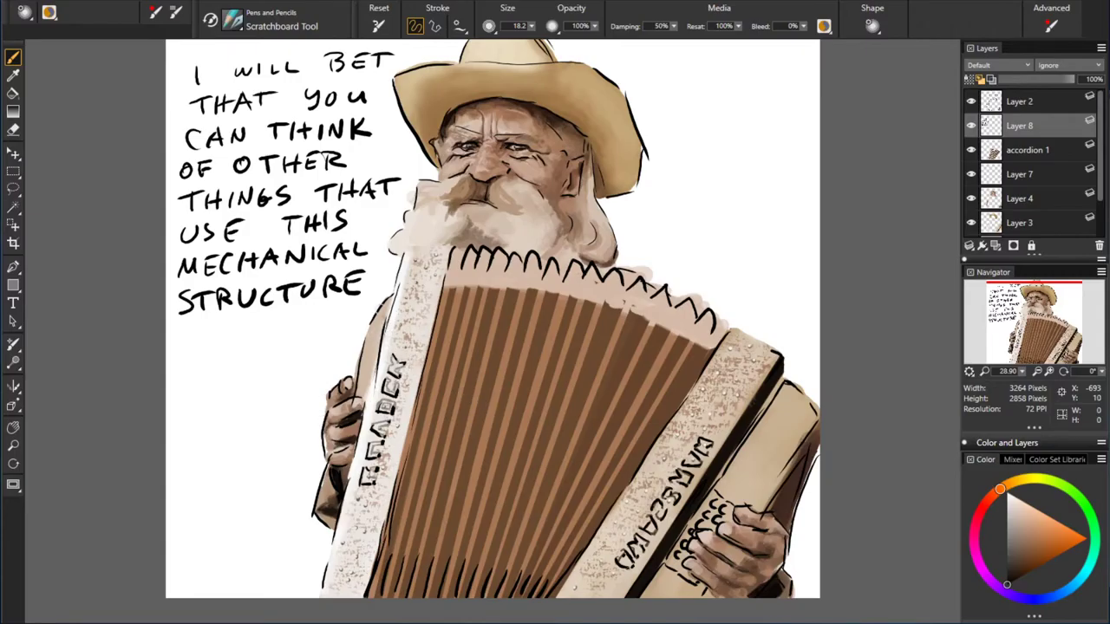
left_click_drag(371, 311, 497, 356)
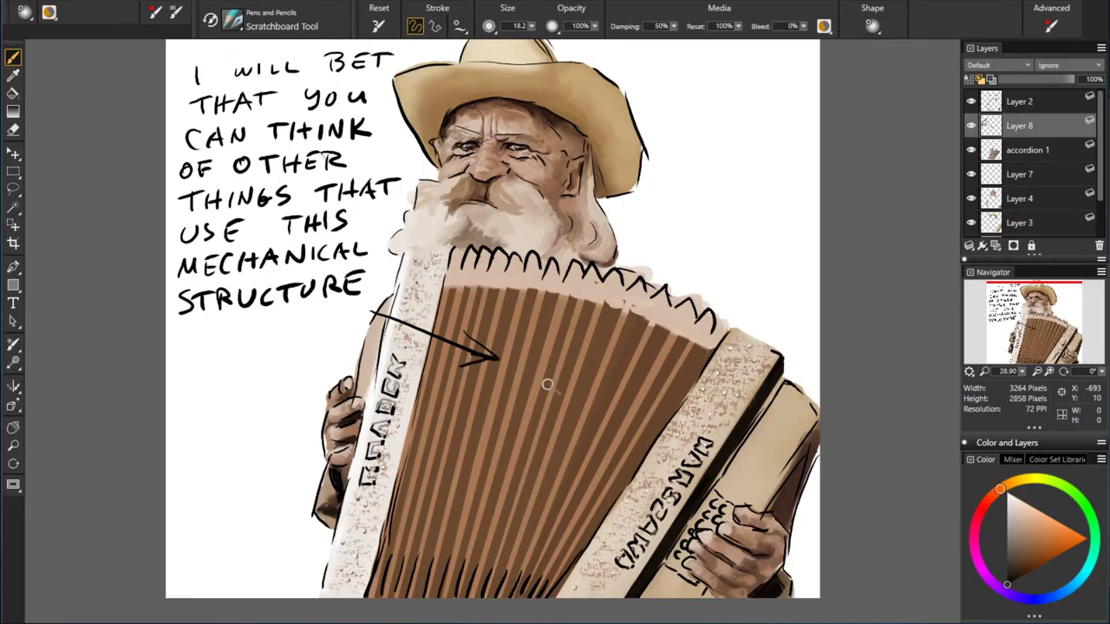
- Underline 'STRUCTURE' and finish the note with 'TO MOVE AIR'
left_click_drag(234, 323, 311, 316)
left_click_drag(176, 345, 195, 343)
mouse_move(183, 346)
left_mouse_down()
mouse_move(182, 364)
mouse_move(207, 350)
mouse_move(198, 345)
mouse_move(241, 340)
mouse_move(260, 355)
mouse_move(301, 335)
mouse_move(317, 351)
left_mouse_up()
left_click_drag(304, 342, 319, 332)
mouse_move(196, 394)
left_mouse_down()
mouse_move(220, 393)
mouse_move(216, 383)
mouse_move(244, 392)
left_mouse_up()
left_click_drag(245, 371, 263, 392)
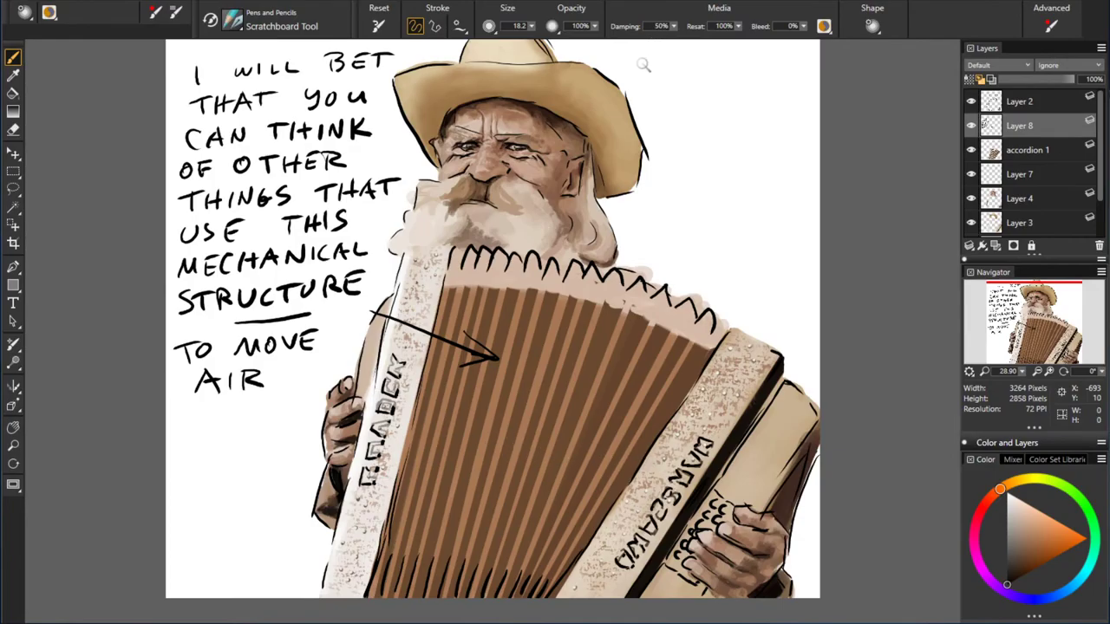